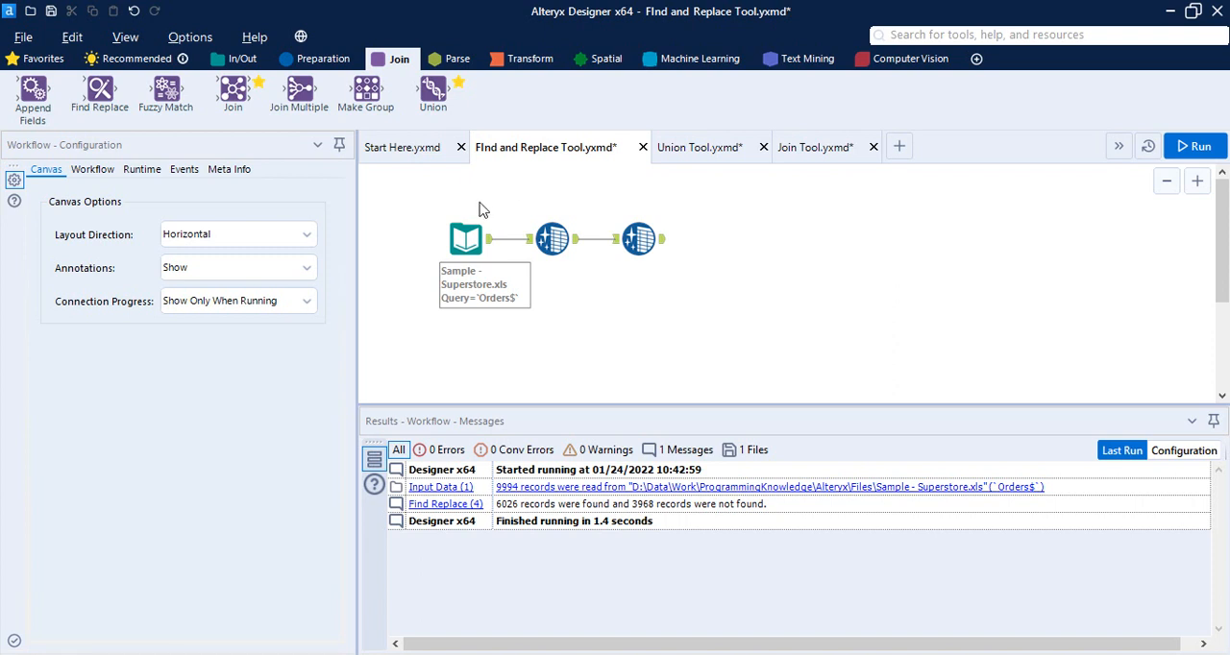
pyautogui.moveTo(423, 195); pyautogui.dragTo(662, 295)
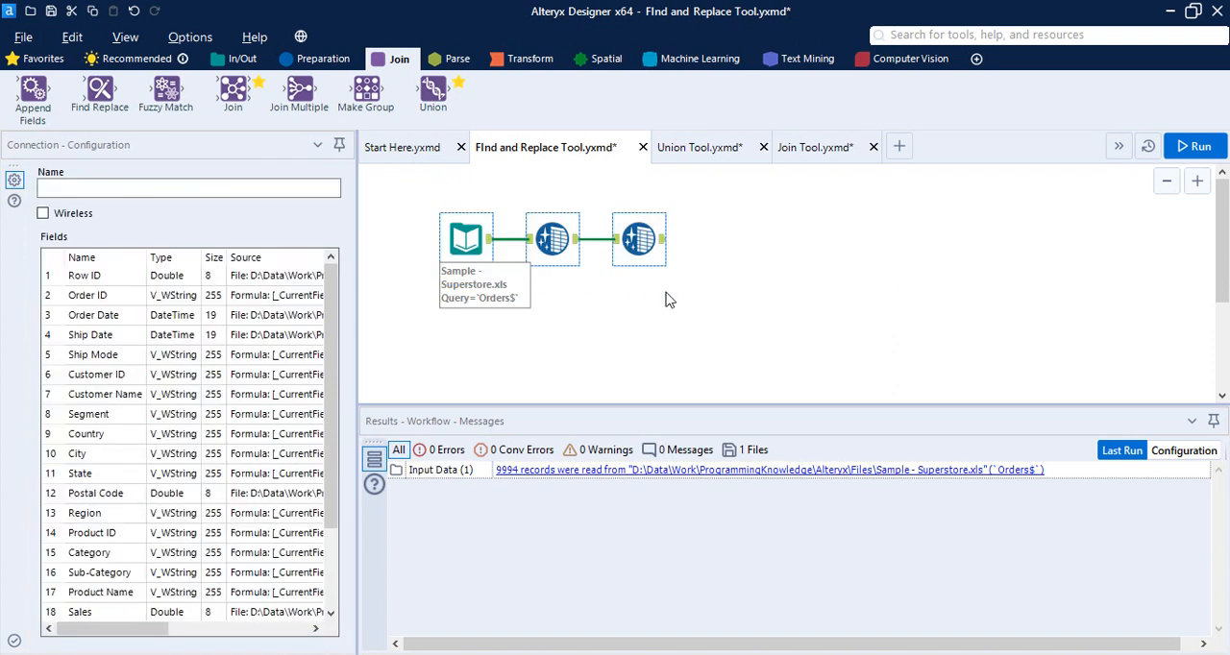
pyautogui.click(450, 251)
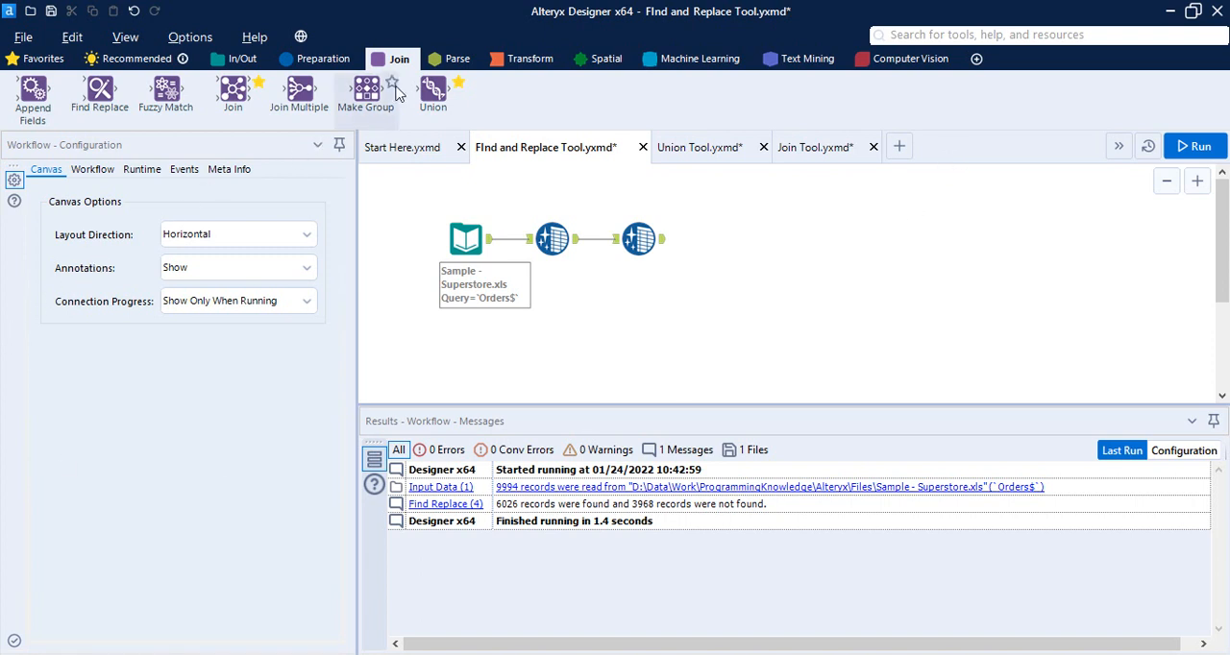
# Add a Find Replace tool after the cleansing chain and connect the second Data Cleansing output to its R input
pyautogui.moveTo(107, 104); pyautogui.dragTo(786, 246)
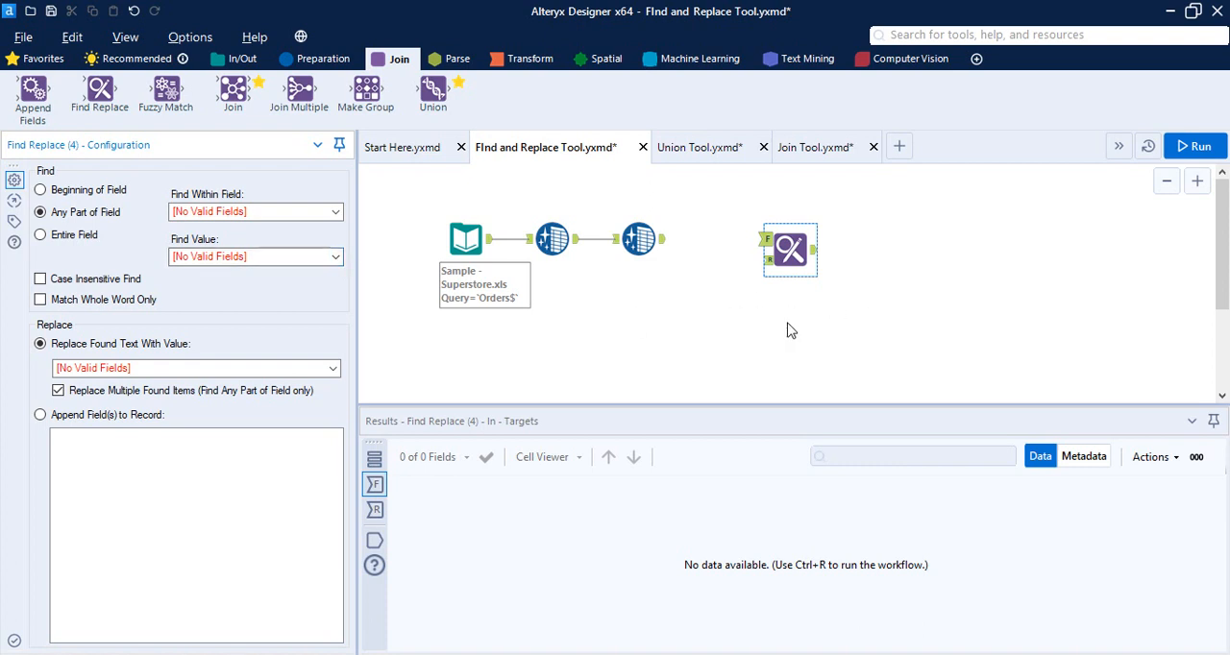
pyautogui.click(746, 326)
pyautogui.click(465, 246)
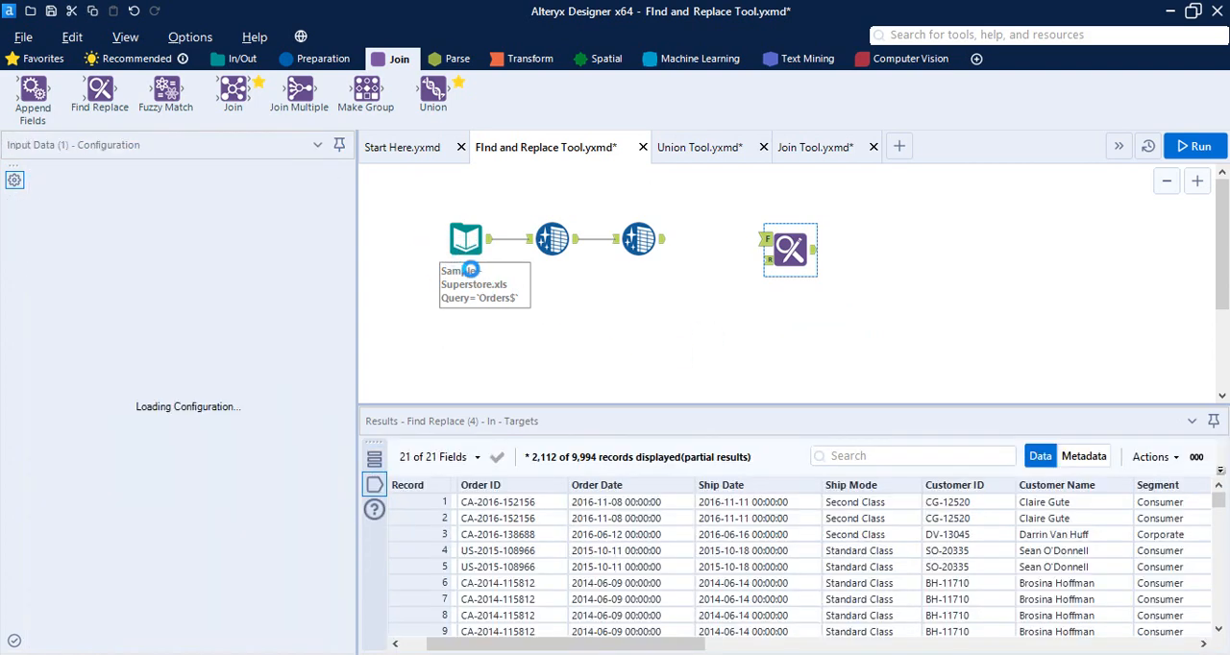
pyautogui.moveTo(662, 239); pyautogui.dragTo(769, 260)
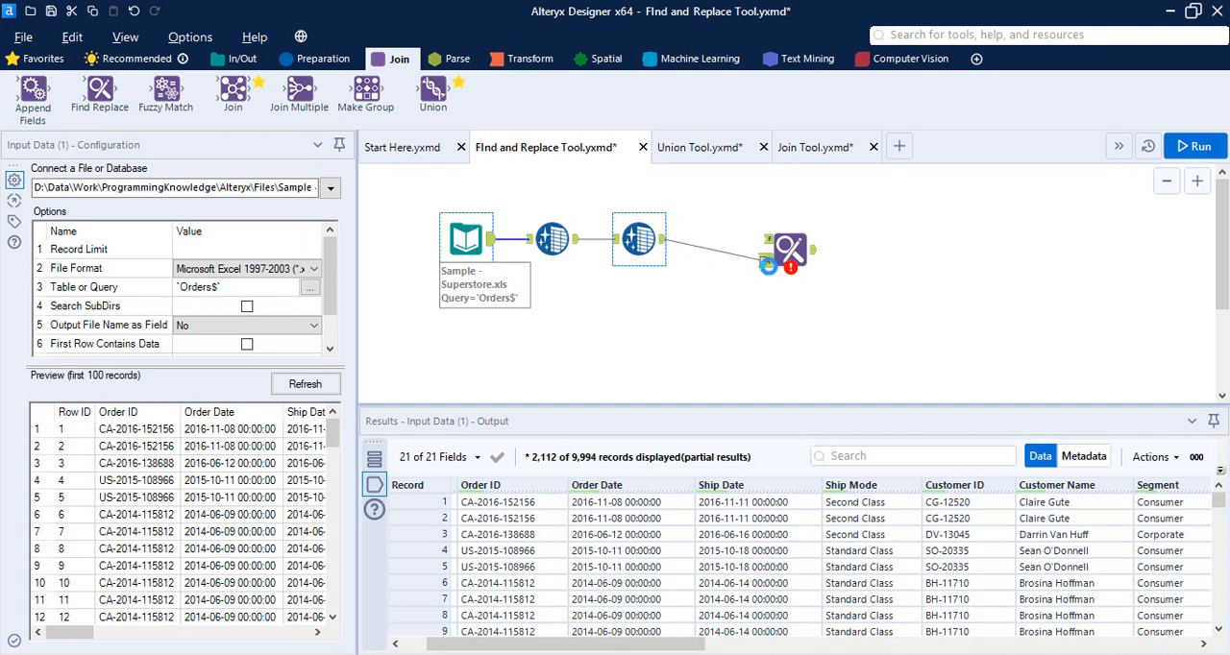
# Add a second Input Data tool and arrange it above the existing Superstore chain, with that chain shifted down
pyautogui.click(231, 66)
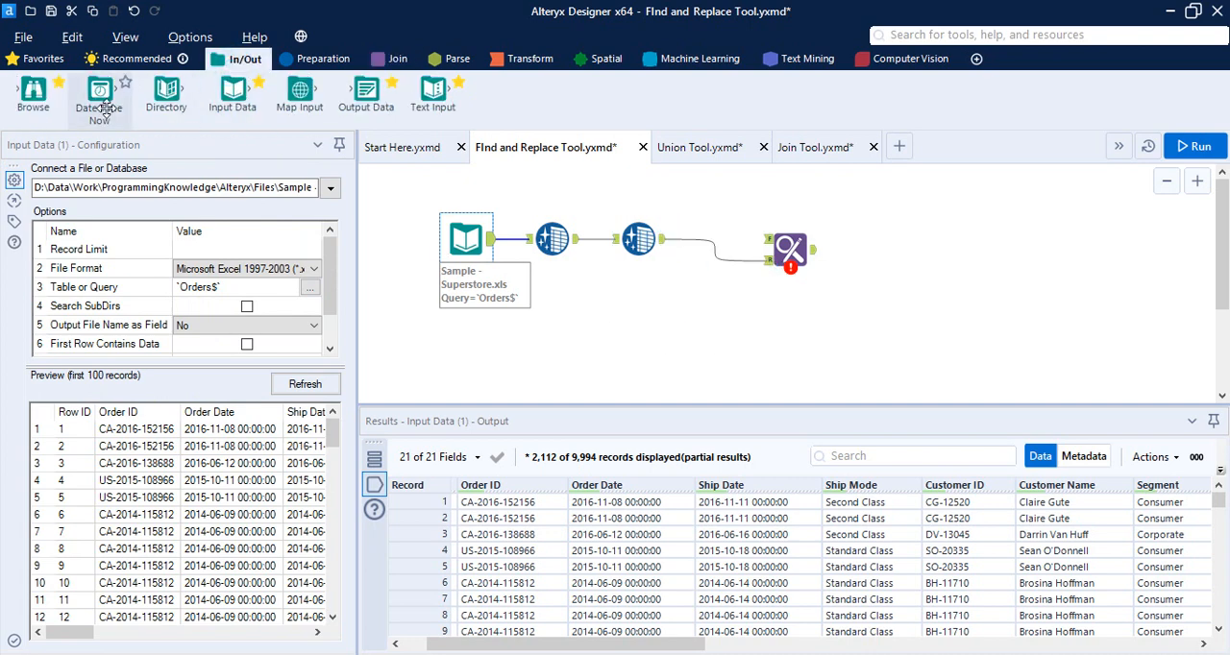
pyautogui.moveTo(230, 91); pyautogui.dragTo(638, 192)
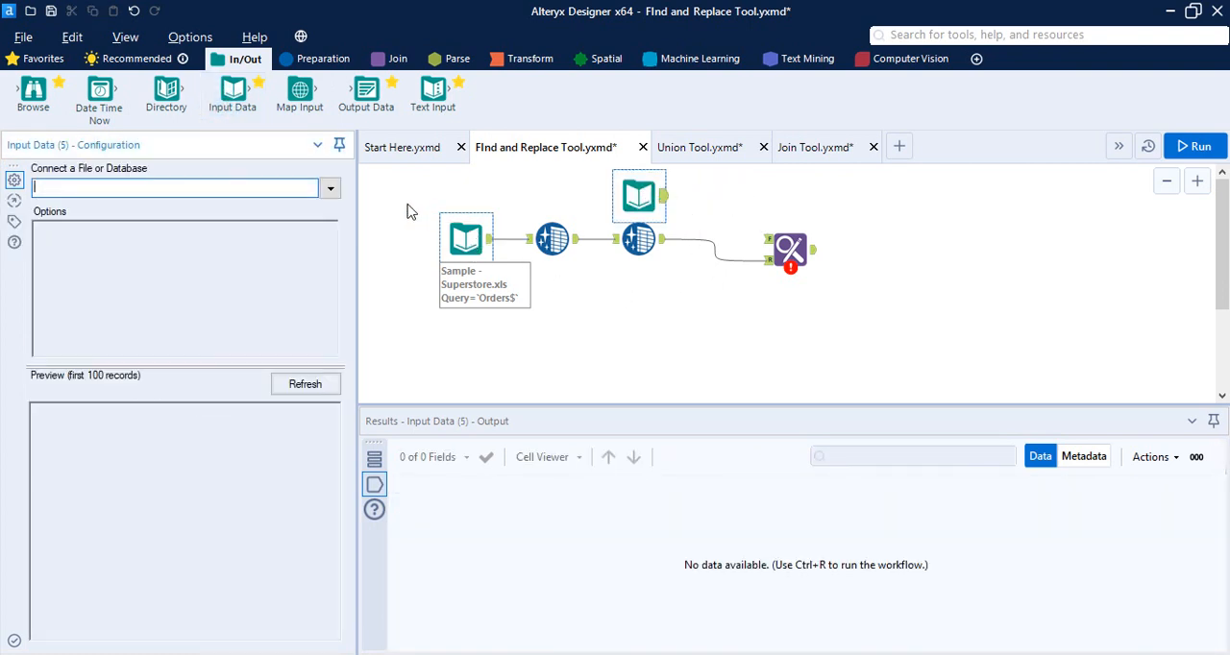
pyautogui.moveTo(404, 203); pyautogui.dragTo(653, 302)
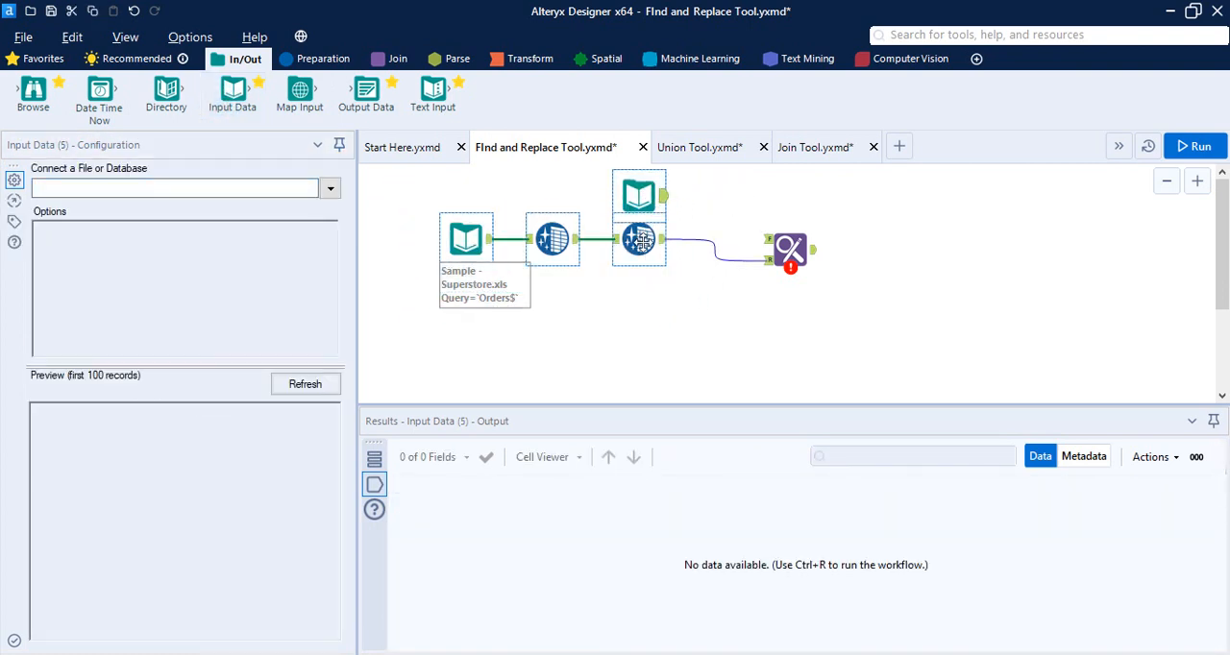
pyautogui.moveTo(640, 238); pyautogui.dragTo(651, 301)
pyautogui.click(776, 309)
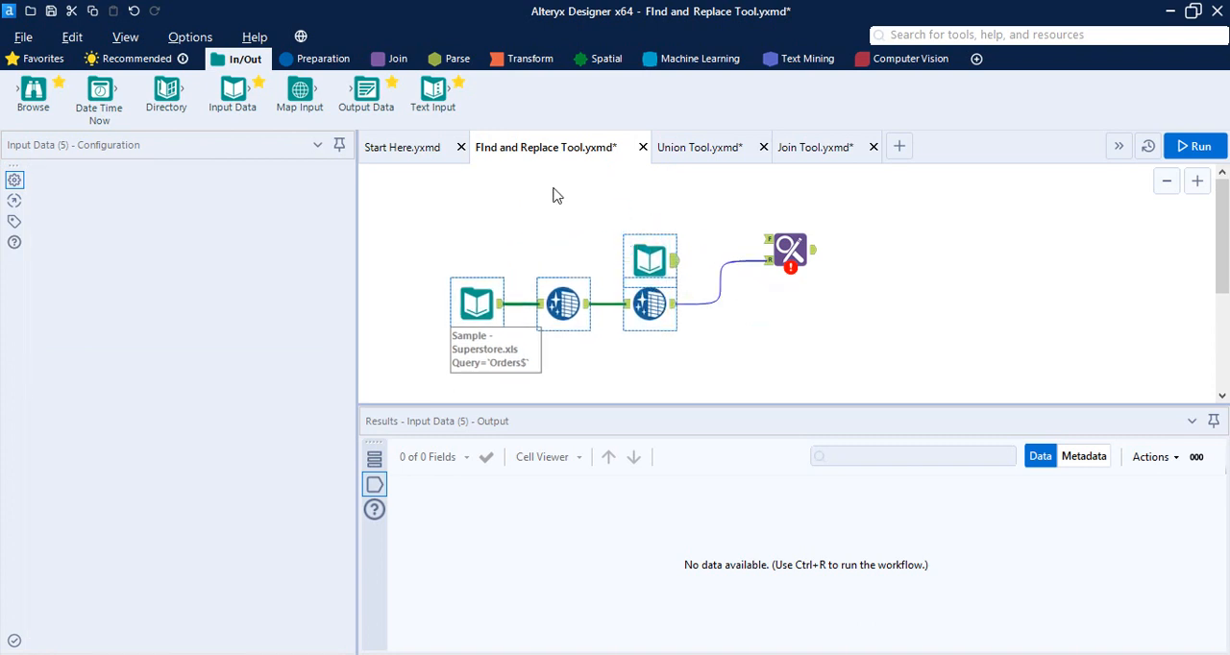
pyautogui.click(551, 204)
pyautogui.moveTo(630, 240); pyautogui.dragTo(625, 192)
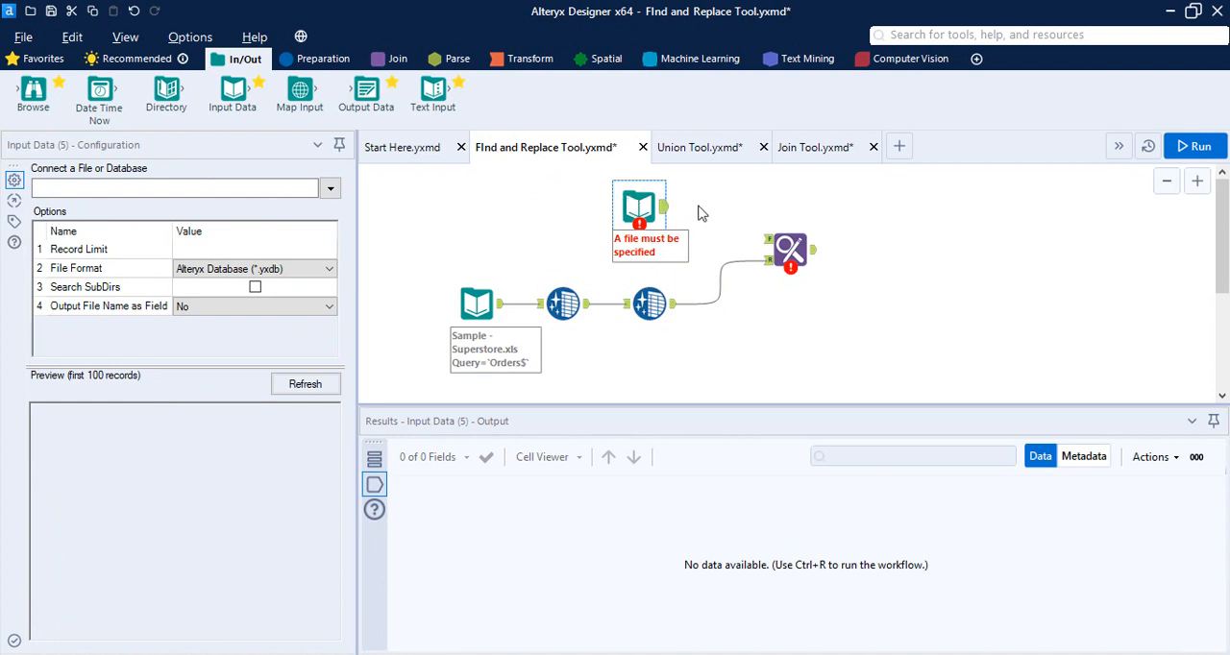
pyautogui.click(607, 197)
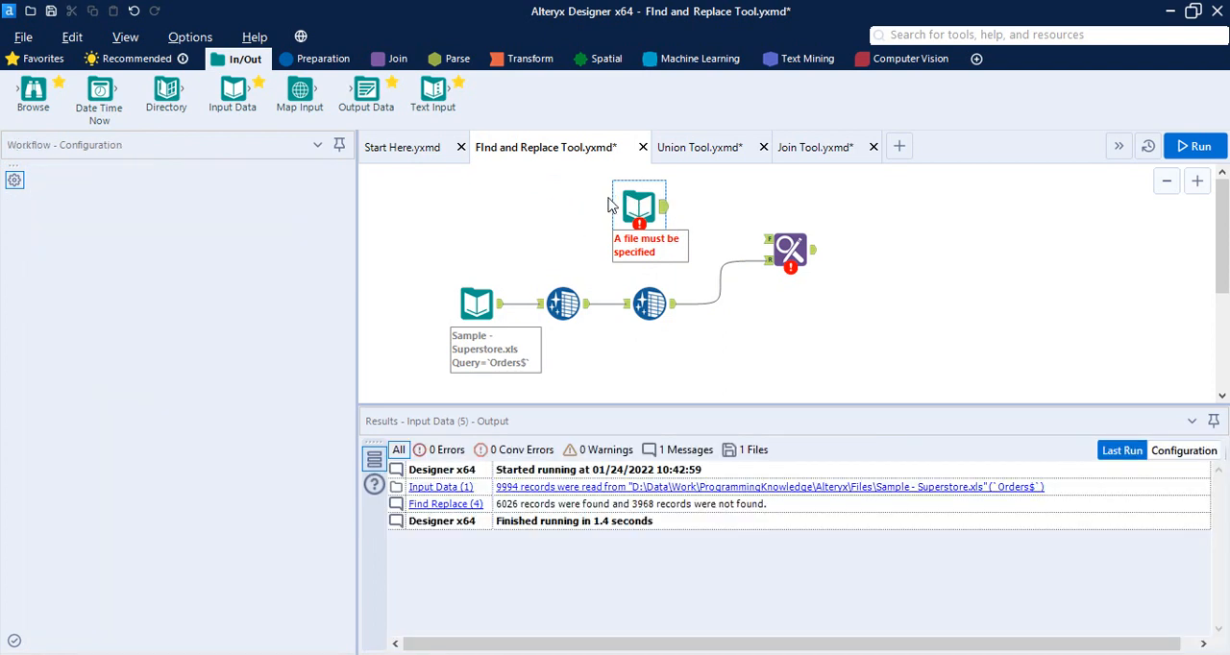
pyautogui.click(636, 207)
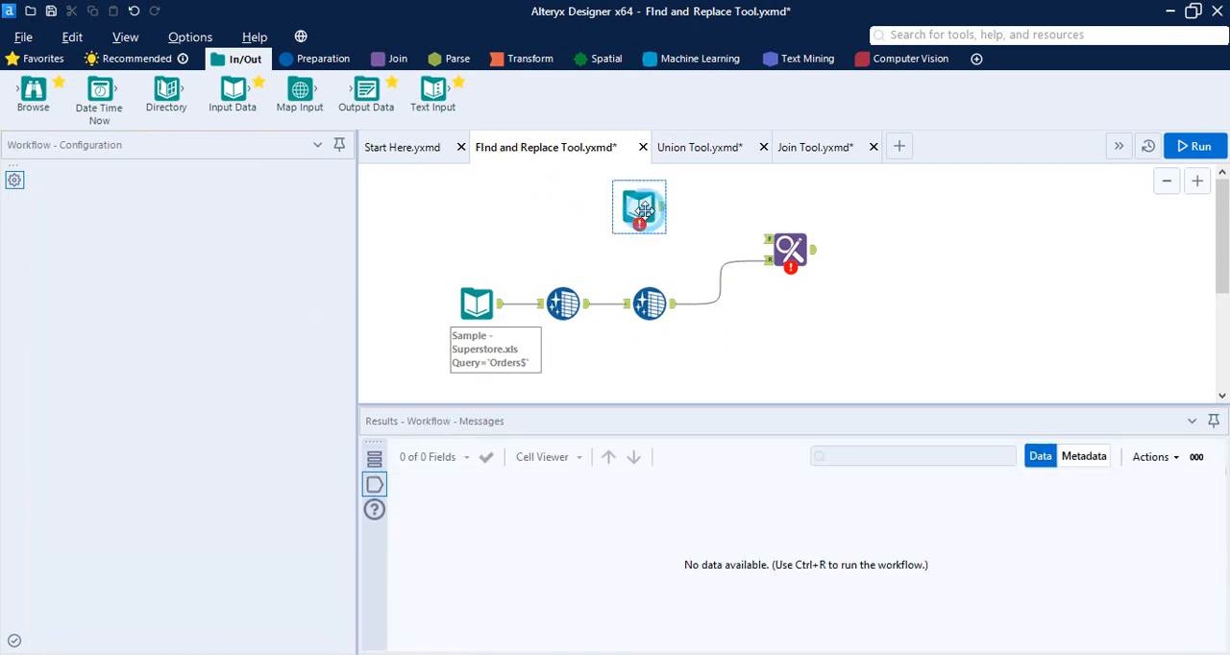
pyautogui.click(327, 191)
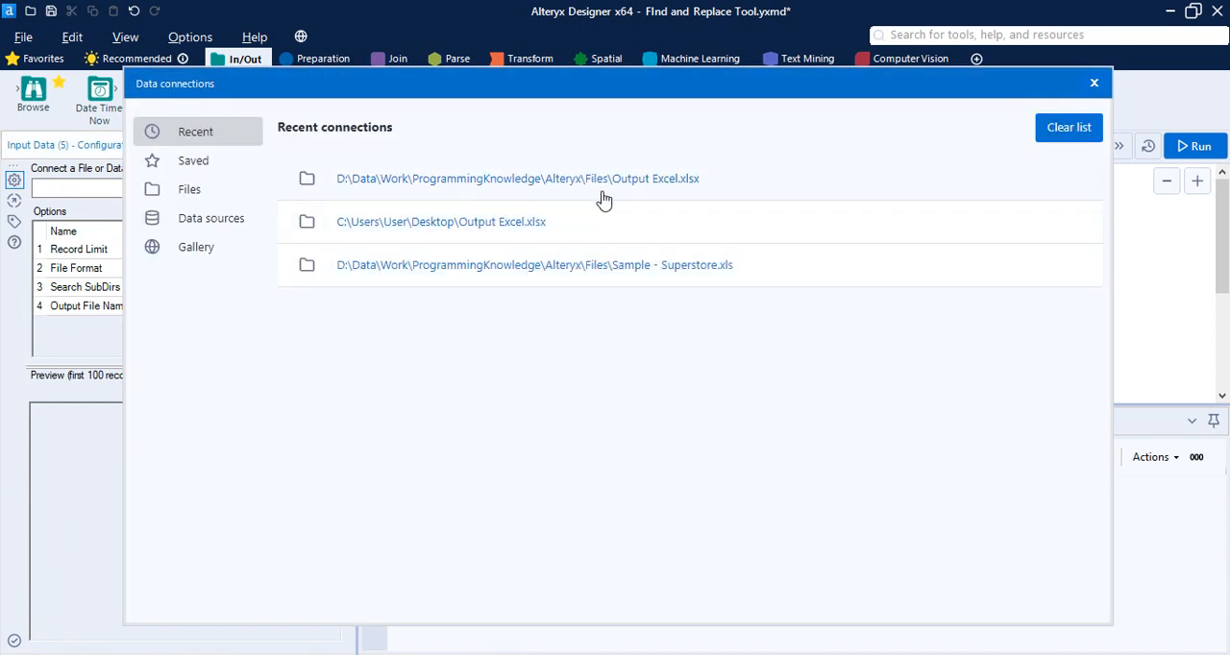
pyautogui.click(538, 223)
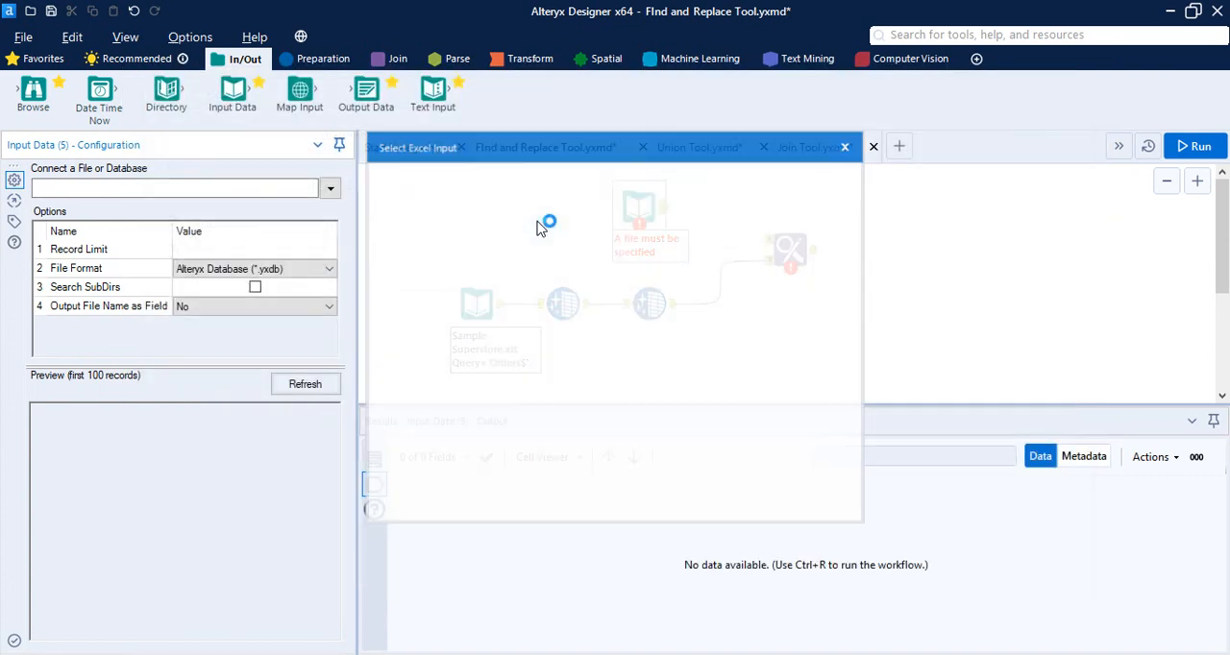
pyautogui.click(848, 146)
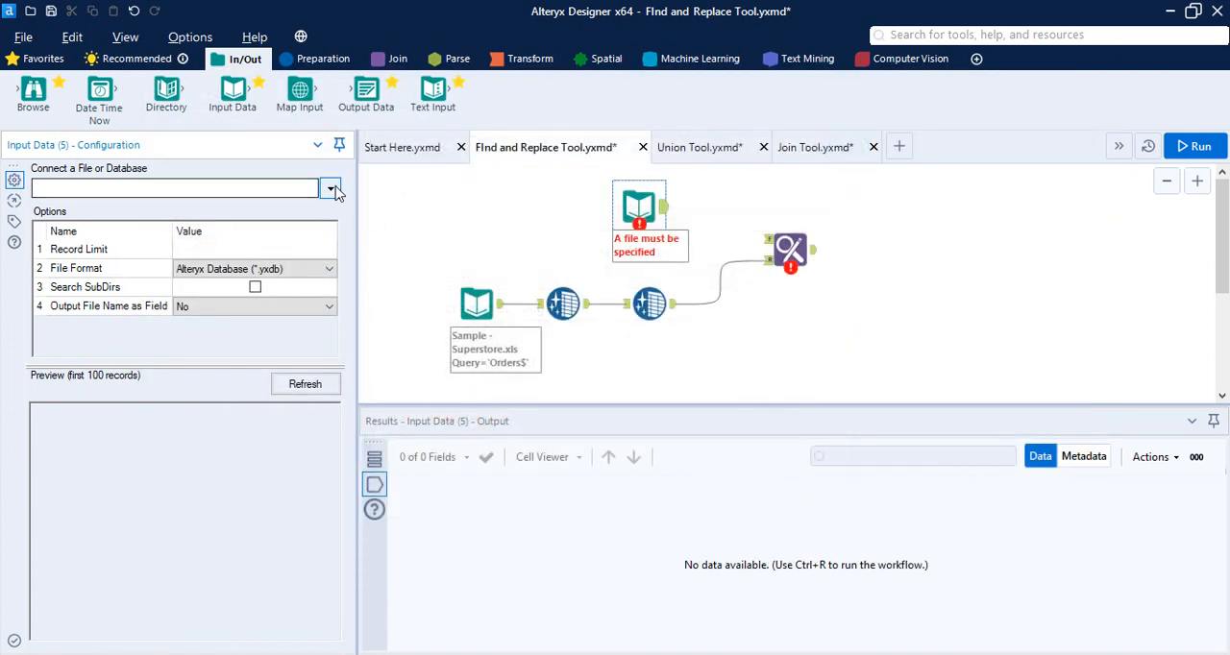
# Load the Consumer sheet of D:\Data\Work\ProgrammingKnowledge\Alteryx\Files\Output Excel.xlsx into the new Input Data tool and connect it to Find Replace's F input
pyautogui.click(331, 189)
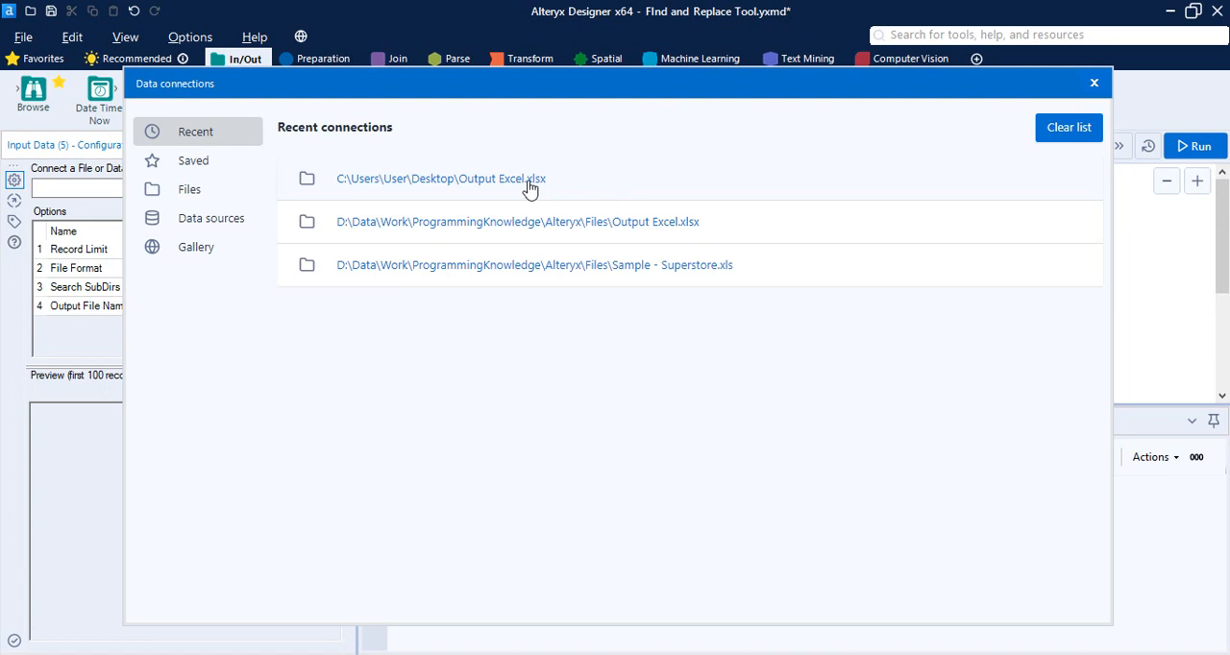
pyautogui.click(544, 223)
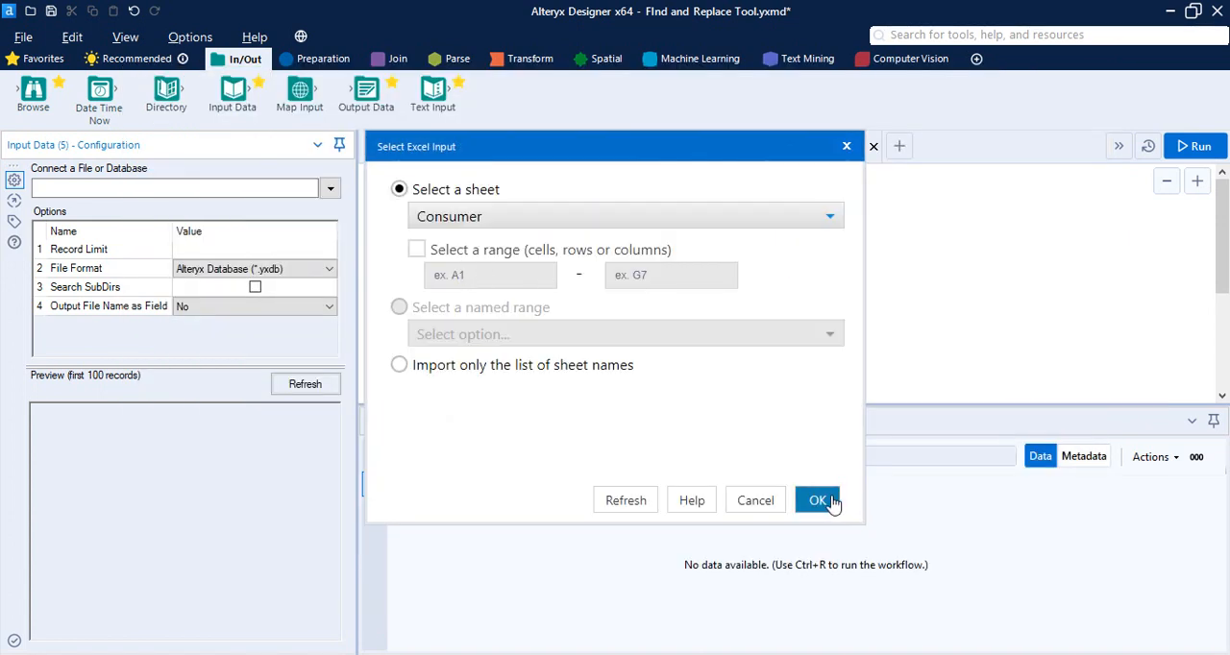
pyautogui.click(817, 500)
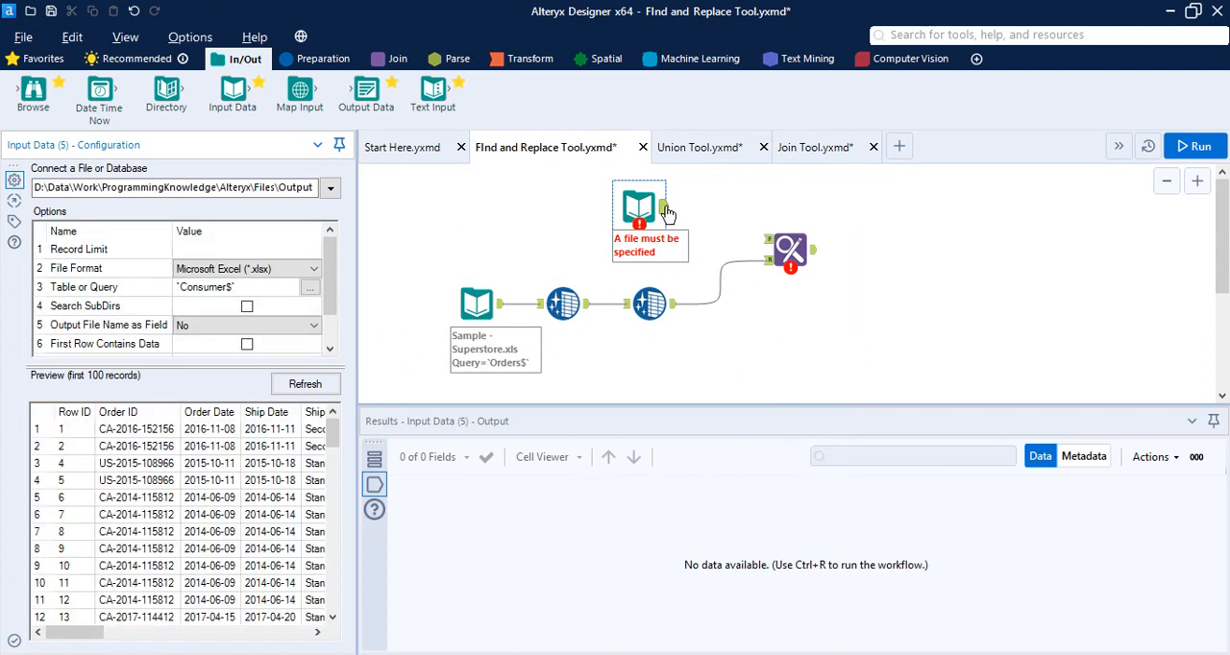
pyautogui.moveTo(666, 208); pyautogui.dragTo(781, 250)
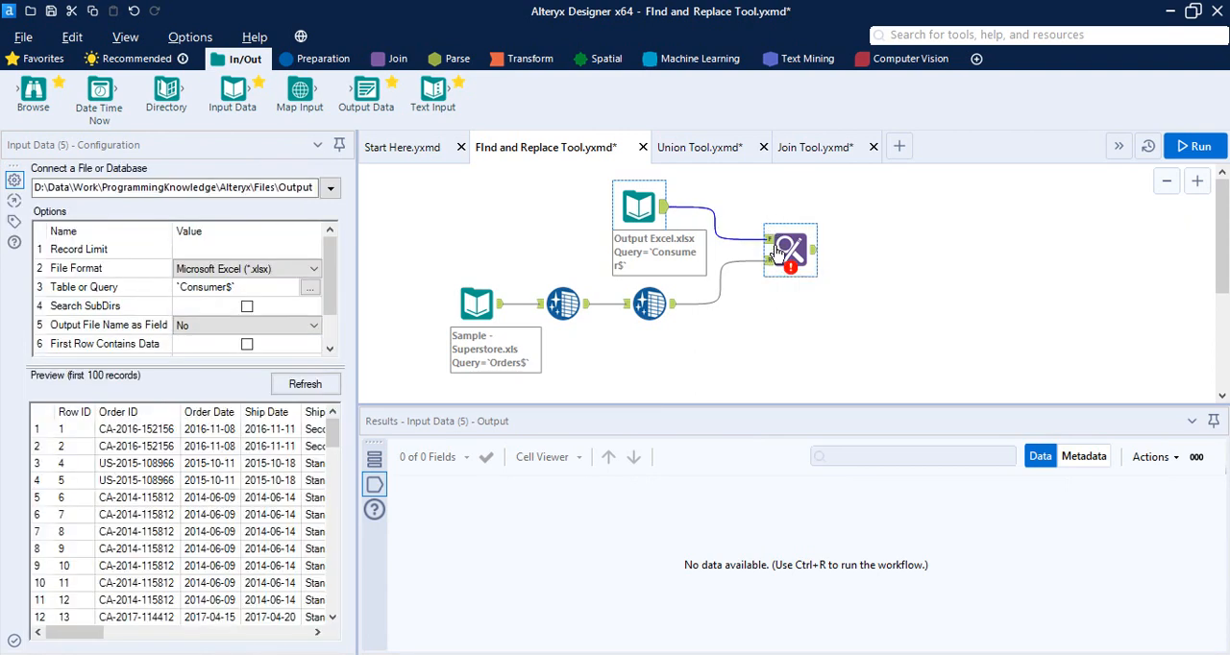
# Examine the Consumer sheet preview and the second Data Cleansing tool's output, comparing their Category and Sub-Category columns
pyautogui.moveTo(776, 252)
pyautogui.click(803, 236)
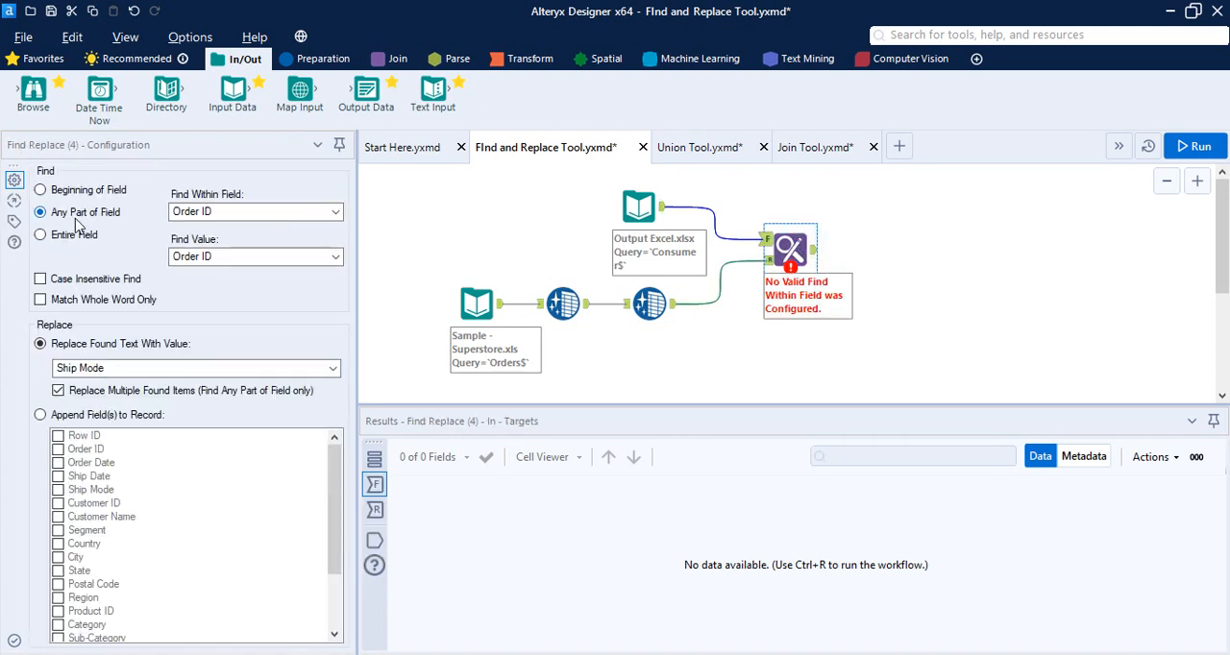
pyautogui.click(661, 209)
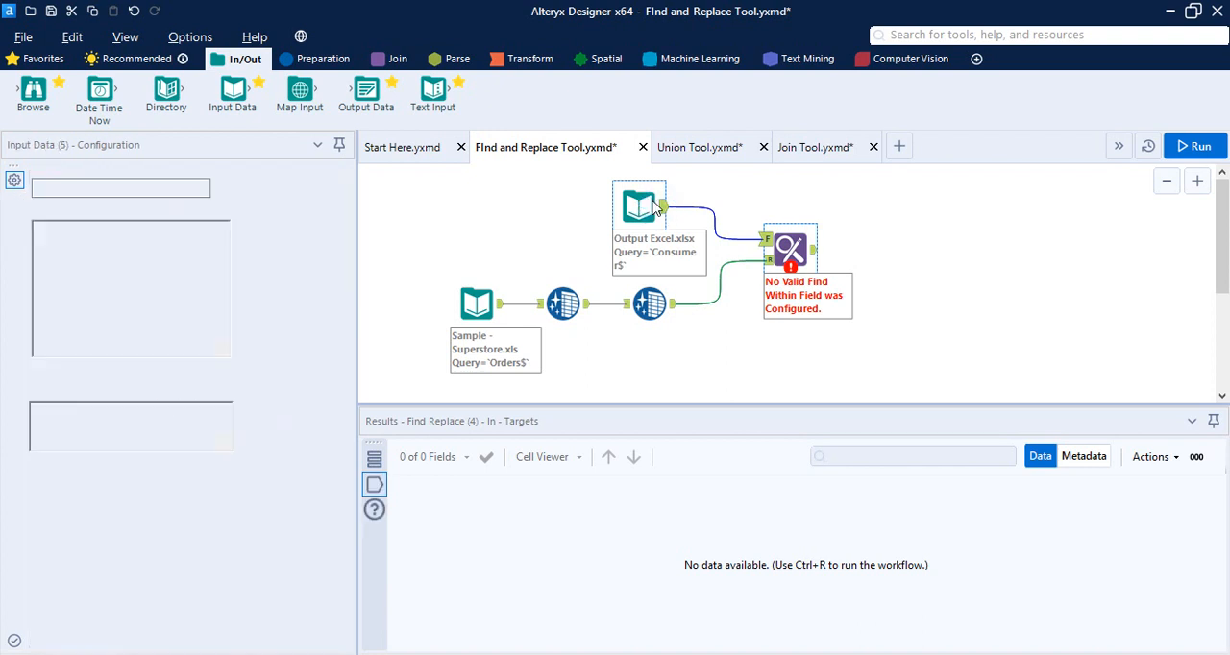
pyautogui.click(372, 486)
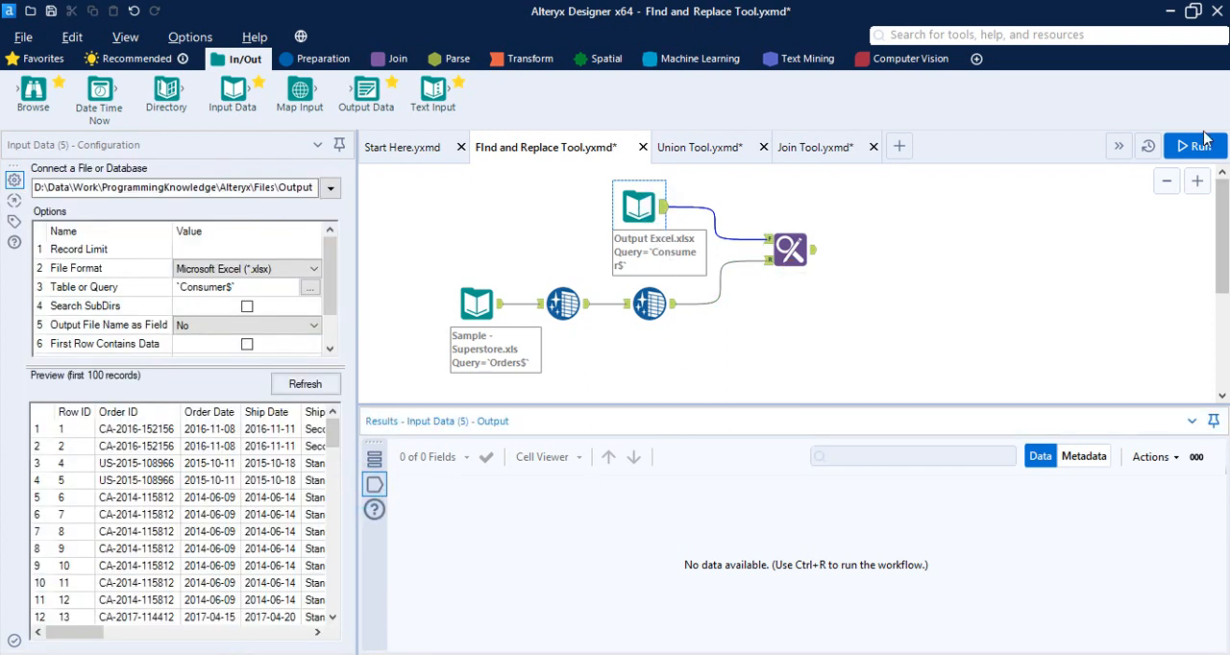
pyautogui.moveTo(83, 642); pyautogui.dragTo(231, 642)
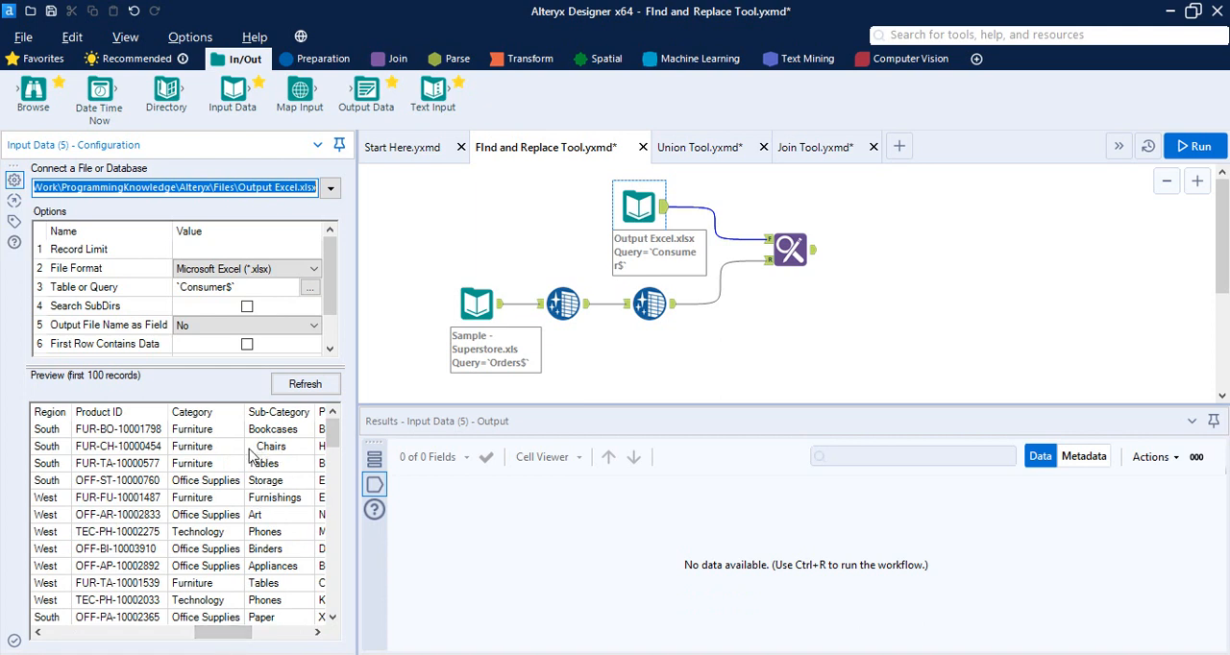
pyautogui.click(651, 298)
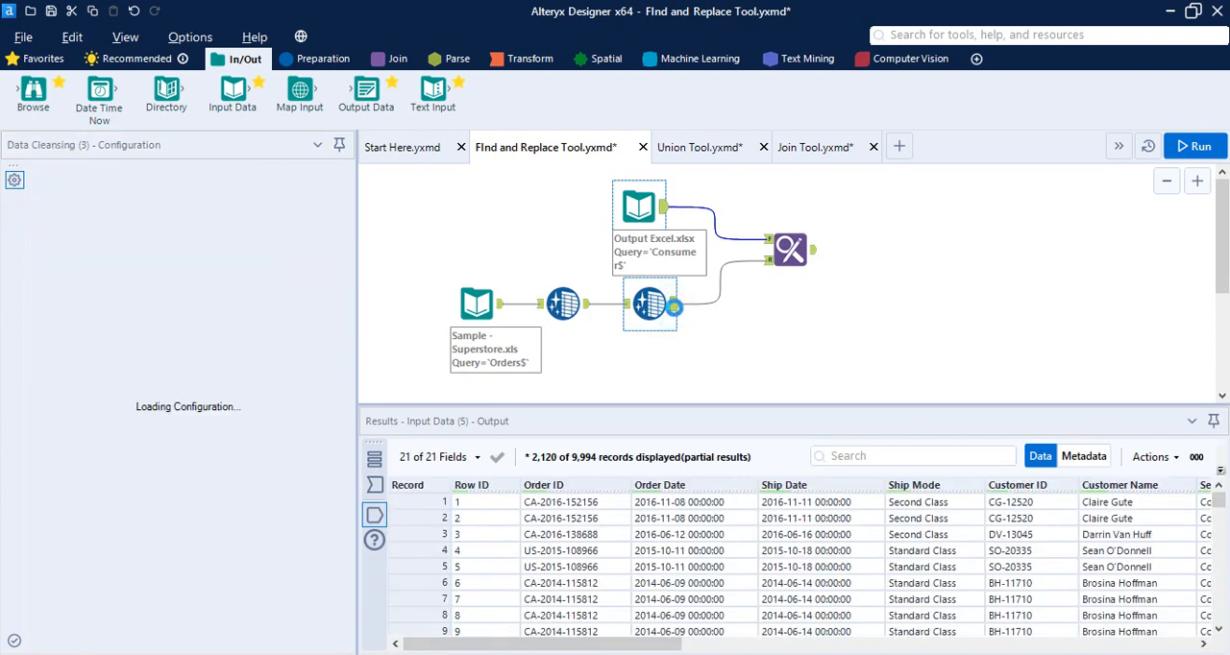
pyautogui.moveTo(669, 644); pyautogui.dragTo(1048, 598)
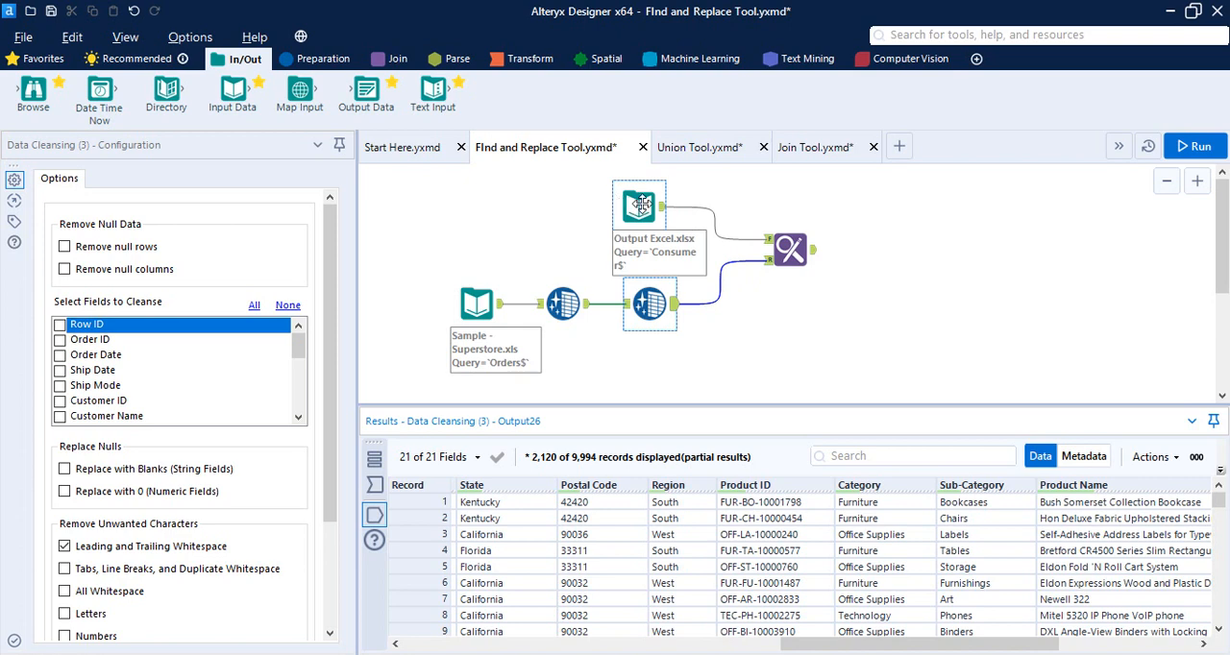
pyautogui.click(854, 289)
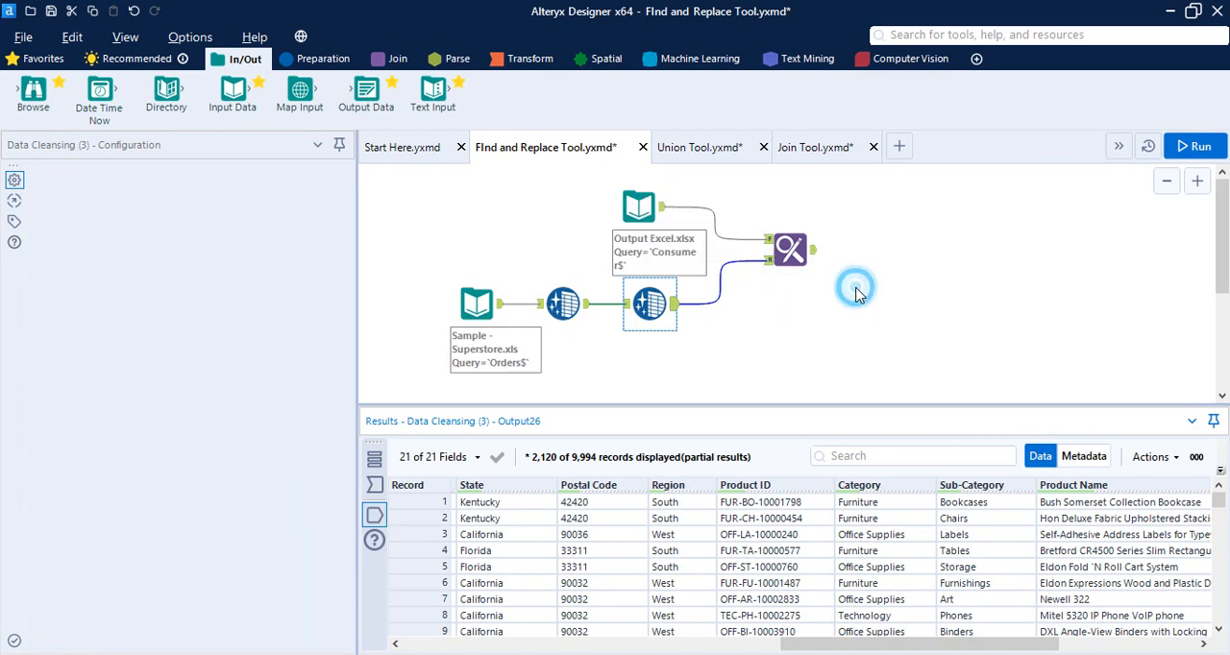
# Configure Find Replace to match the Entire Field, with Sub-Category as both the Find Within Field and the Find Value
pyautogui.click(792, 252)
pyautogui.click(793, 252)
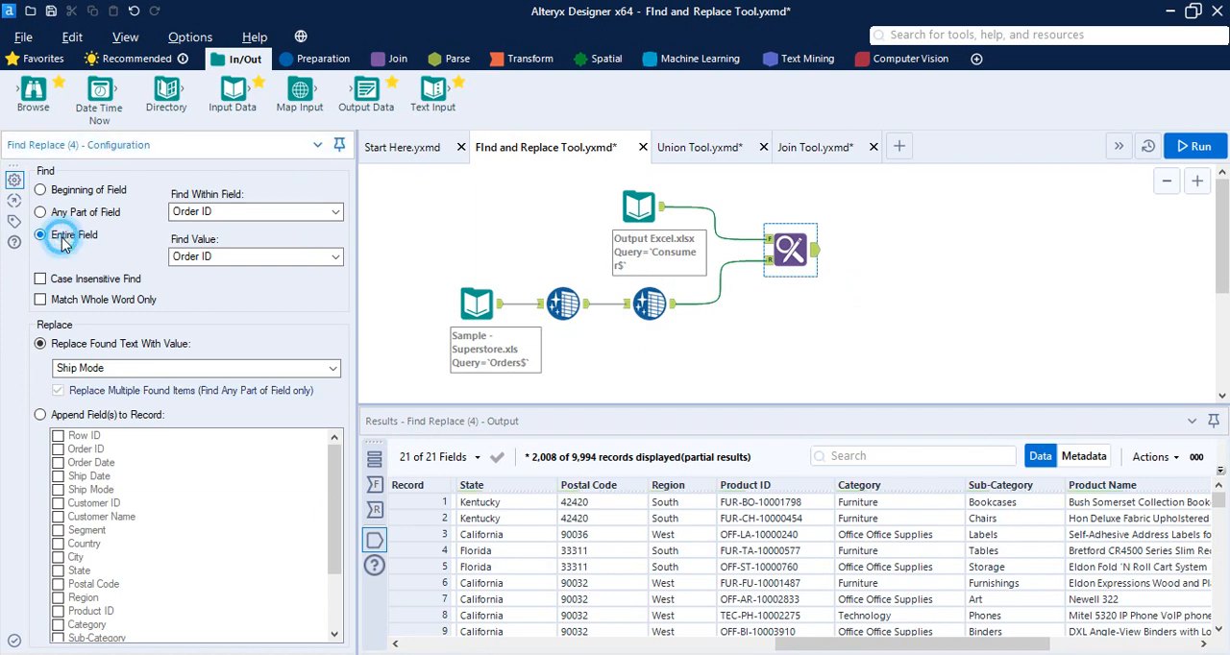
pyautogui.click(42, 235)
pyautogui.click(240, 211)
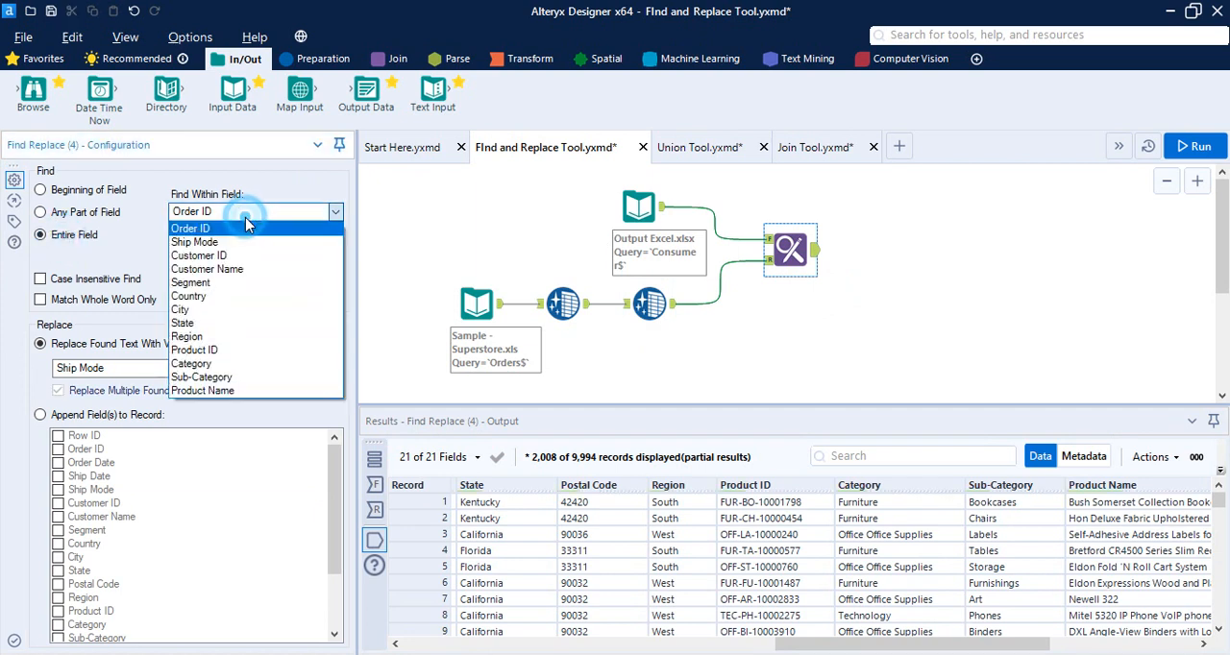
pyautogui.click(204, 377)
pyautogui.click(209, 268)
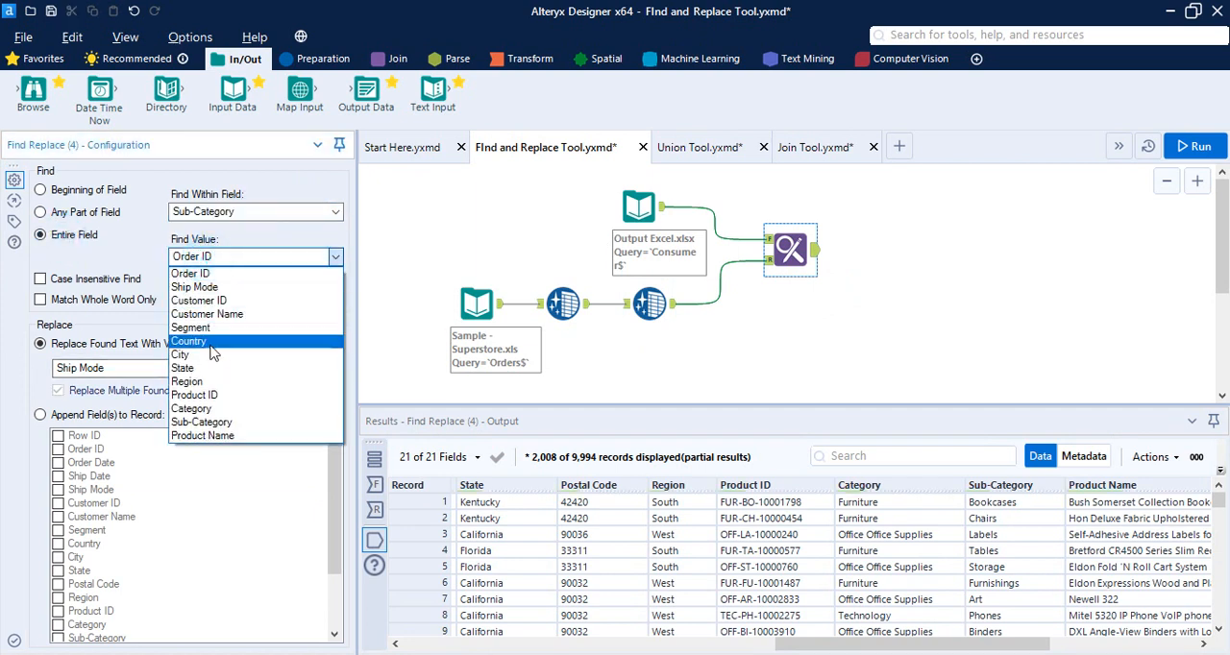
pyautogui.click(209, 421)
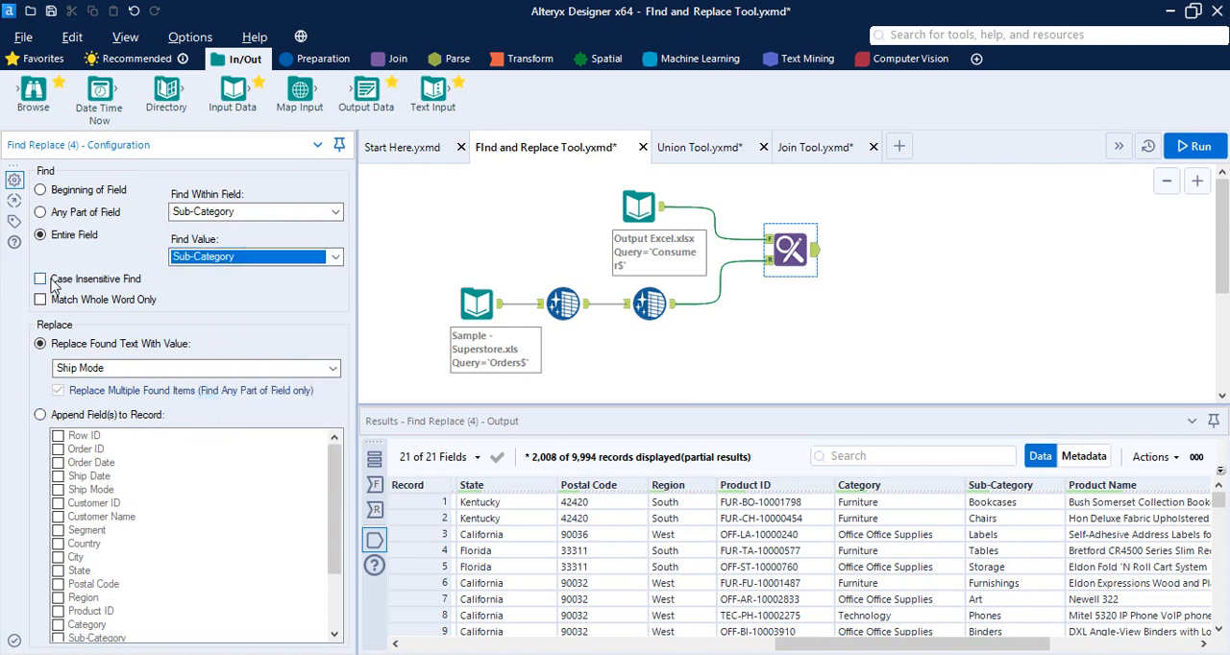
# Run the workflow and compare the Find Replace tool's Targets, Source and Output data, including the Ship Mode column
pyautogui.click(1197, 147)
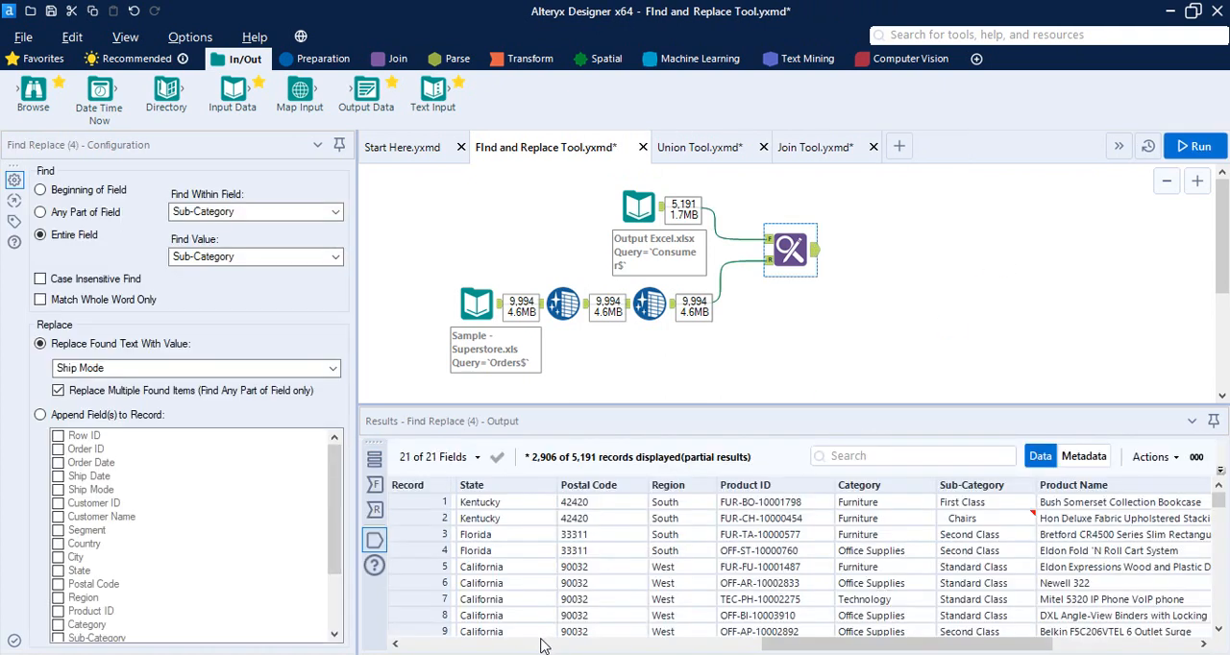
pyautogui.click(375, 485)
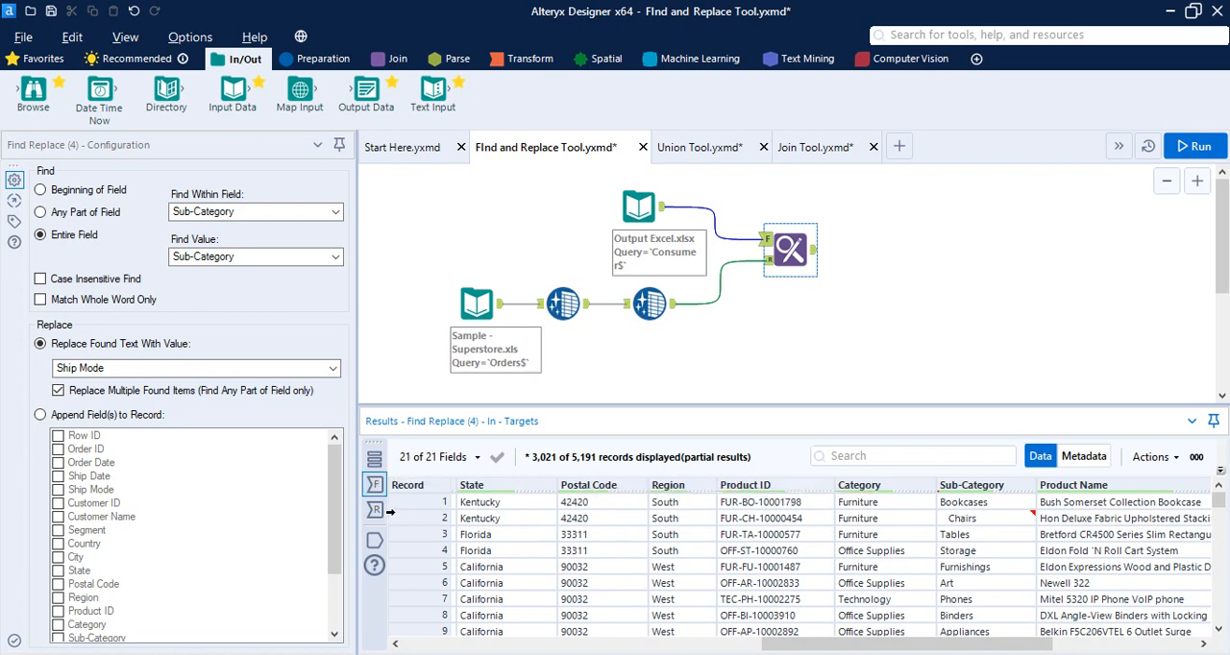
pyautogui.click(375, 511)
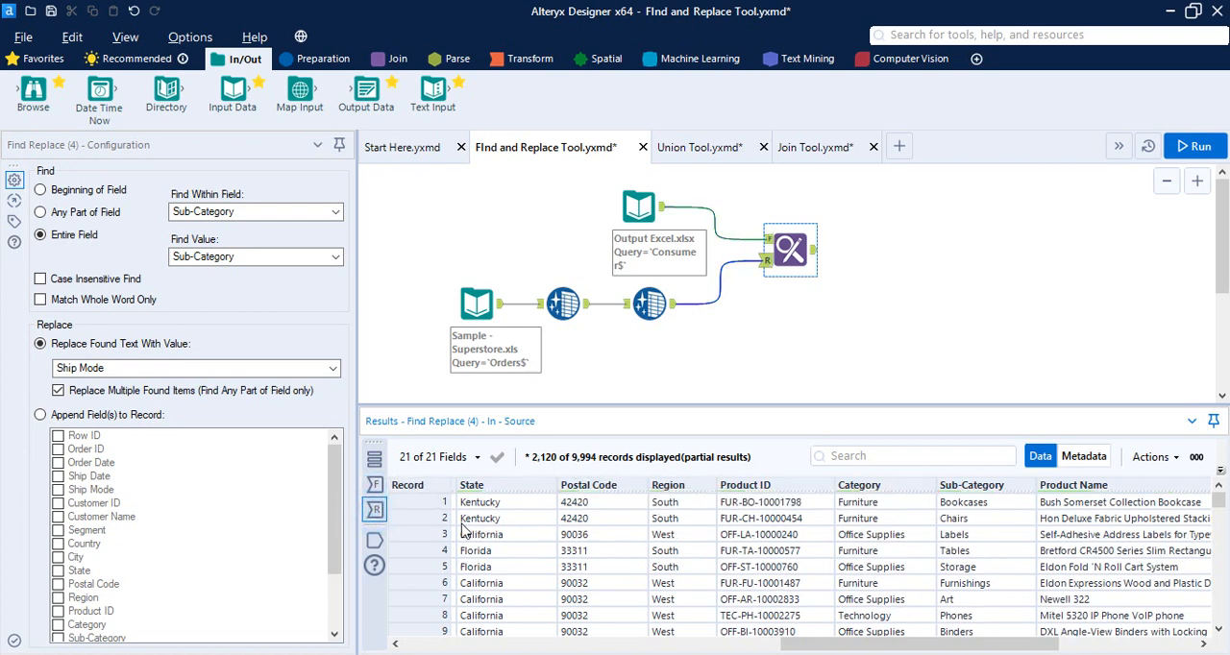
pyautogui.click(814, 252)
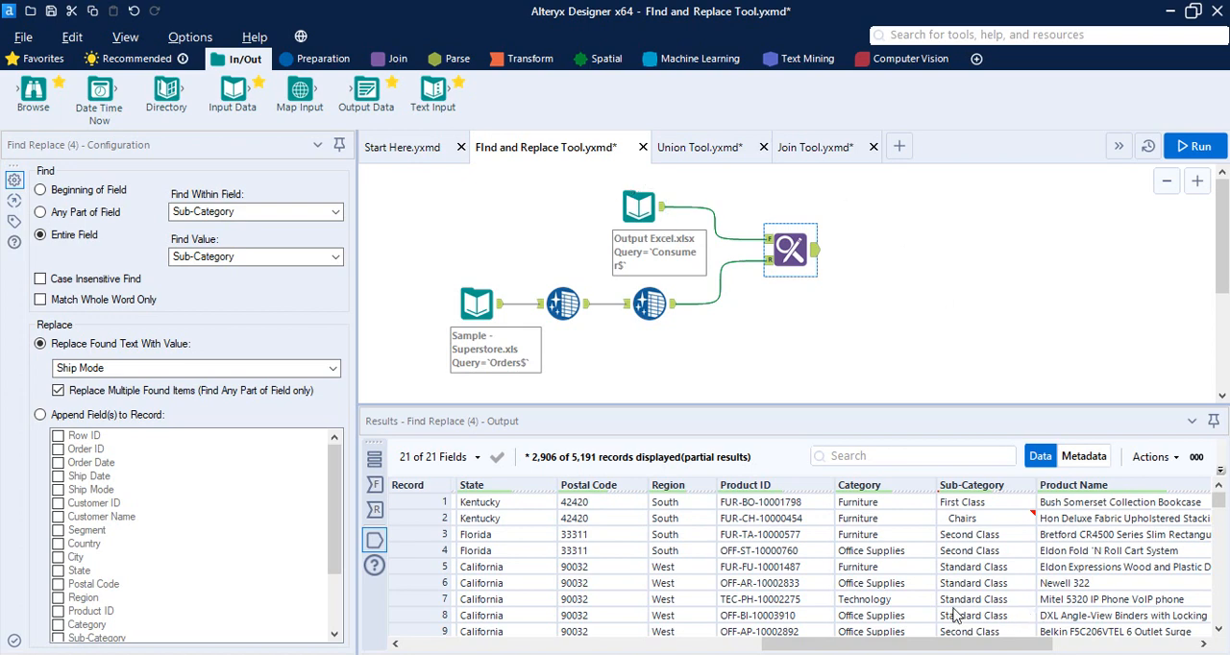
pyautogui.moveTo(973, 642); pyautogui.dragTo(686, 619)
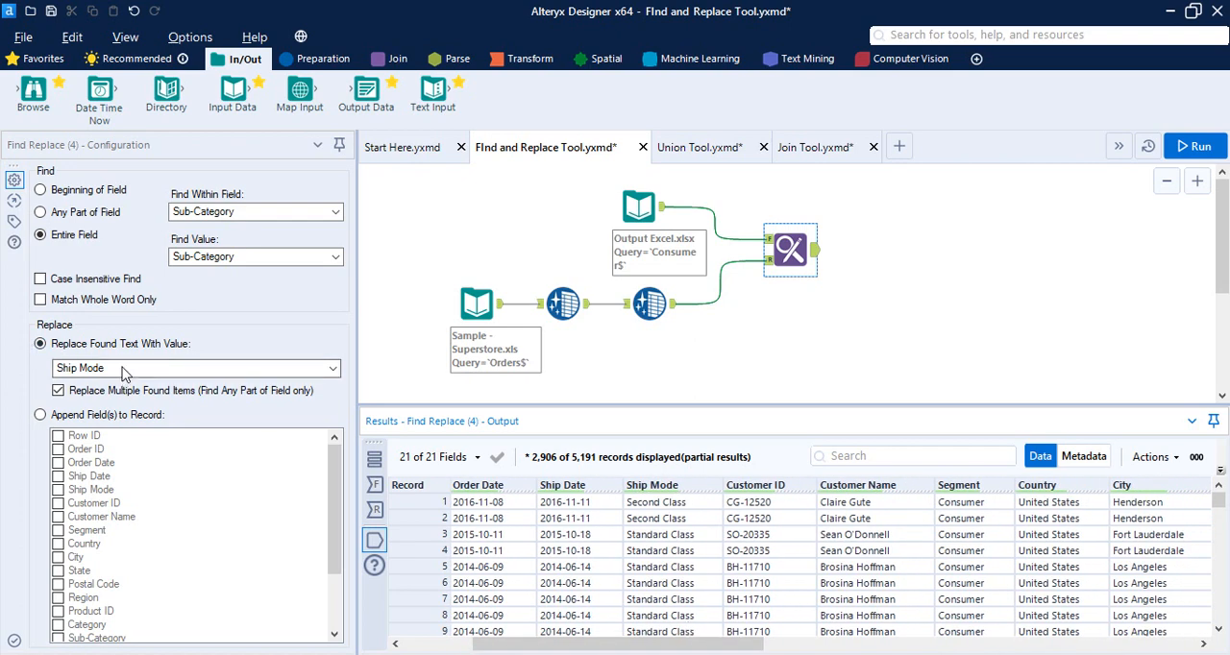
# Set Find Replace to replace found text with the Sub-Category value, run the workflow and inspect the output
pyautogui.click(92, 369)
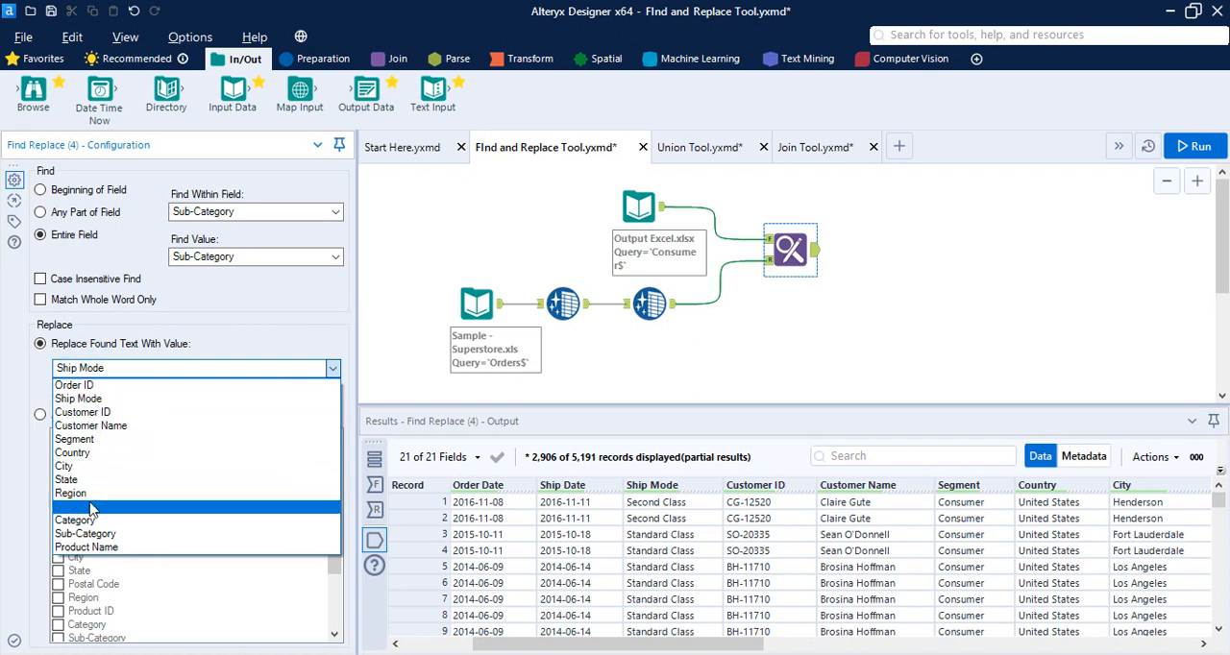
pyautogui.click(91, 536)
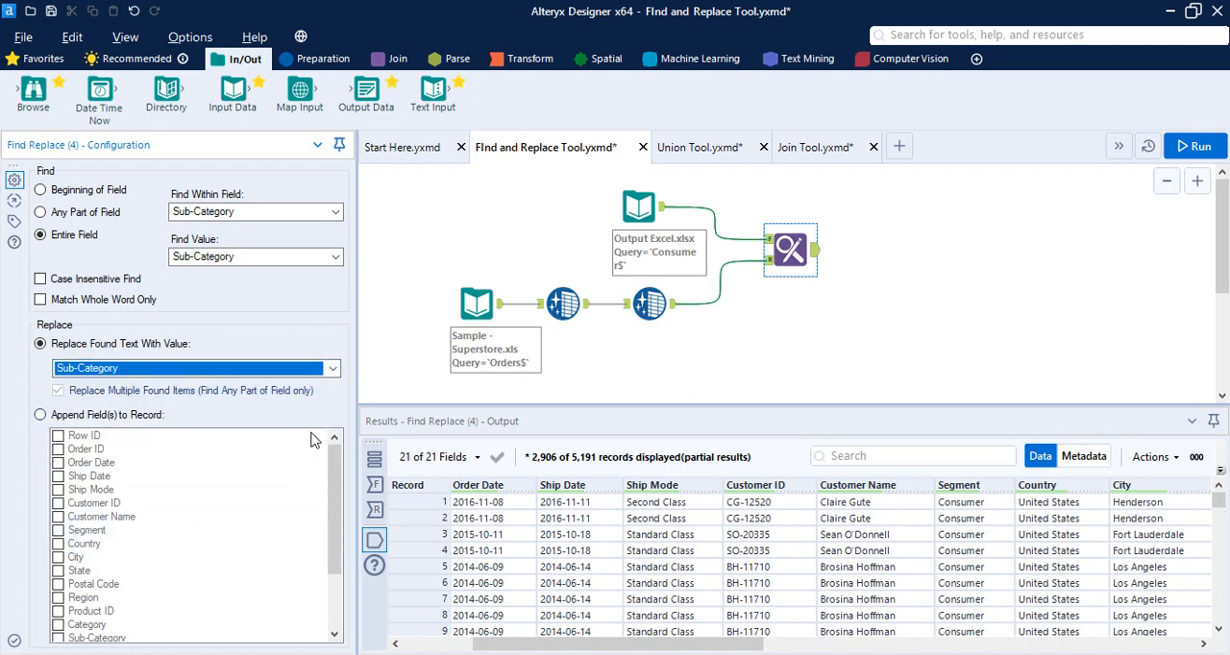
pyautogui.click(1196, 151)
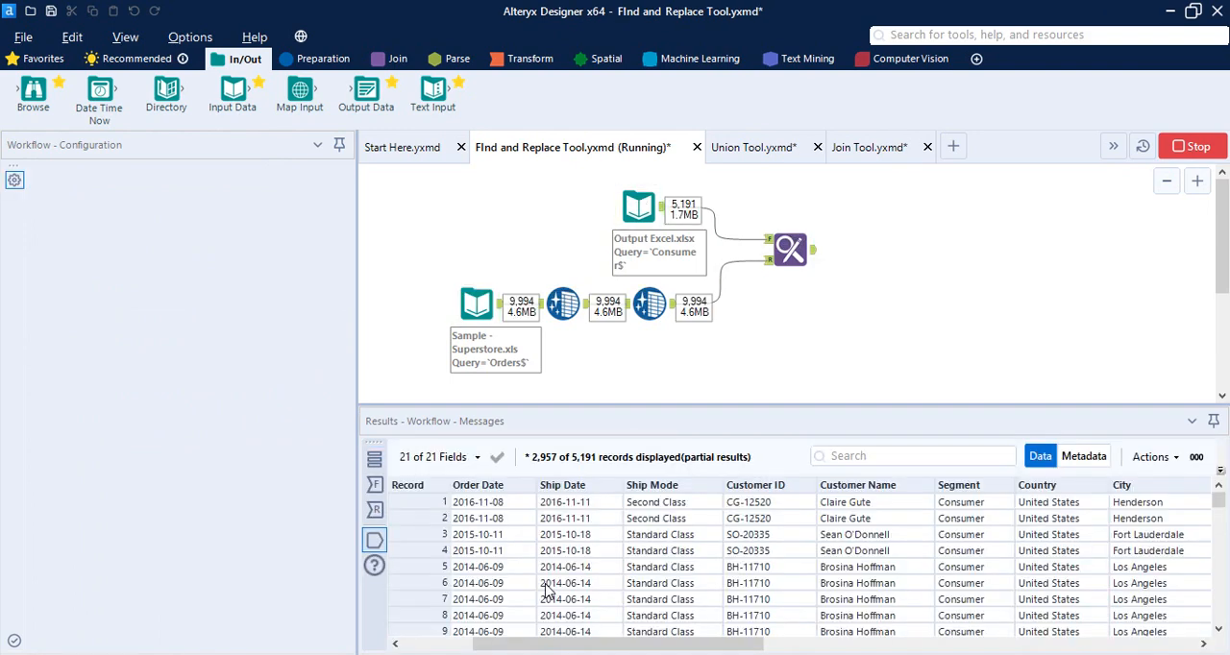
pyautogui.moveTo(727, 647)
pyautogui.mouseDown()
pyautogui.moveTo(796, 639)
pyautogui.moveTo(726, 636)
pyautogui.mouseUp()
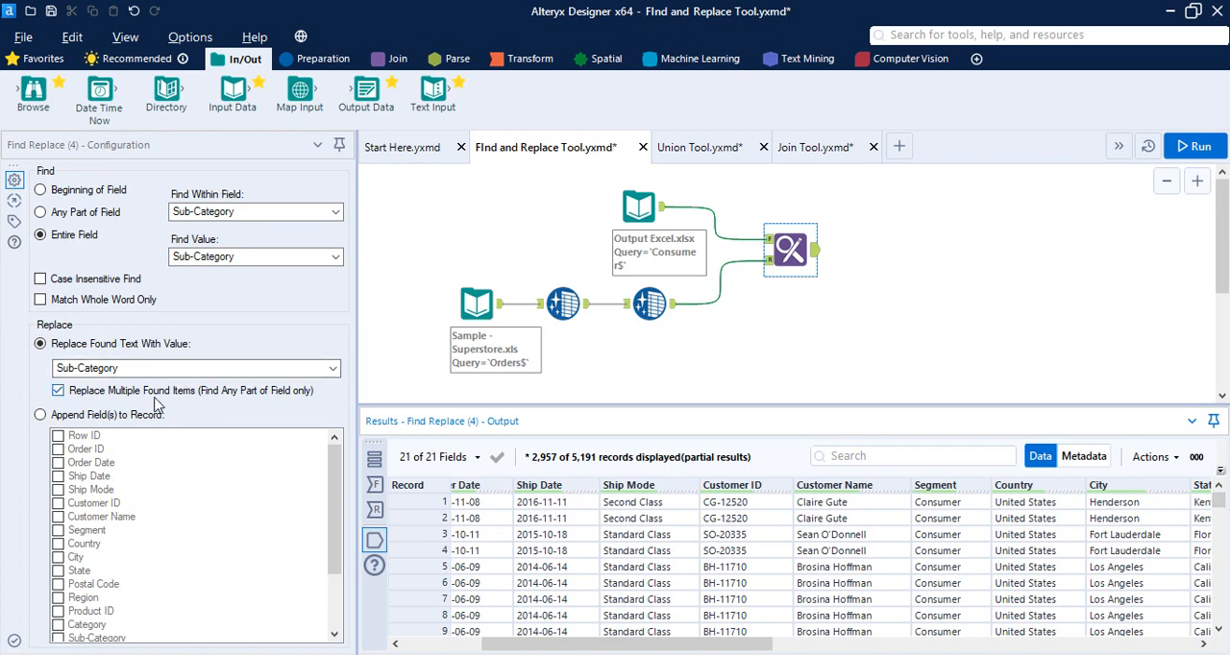
pyautogui.click(58, 392)
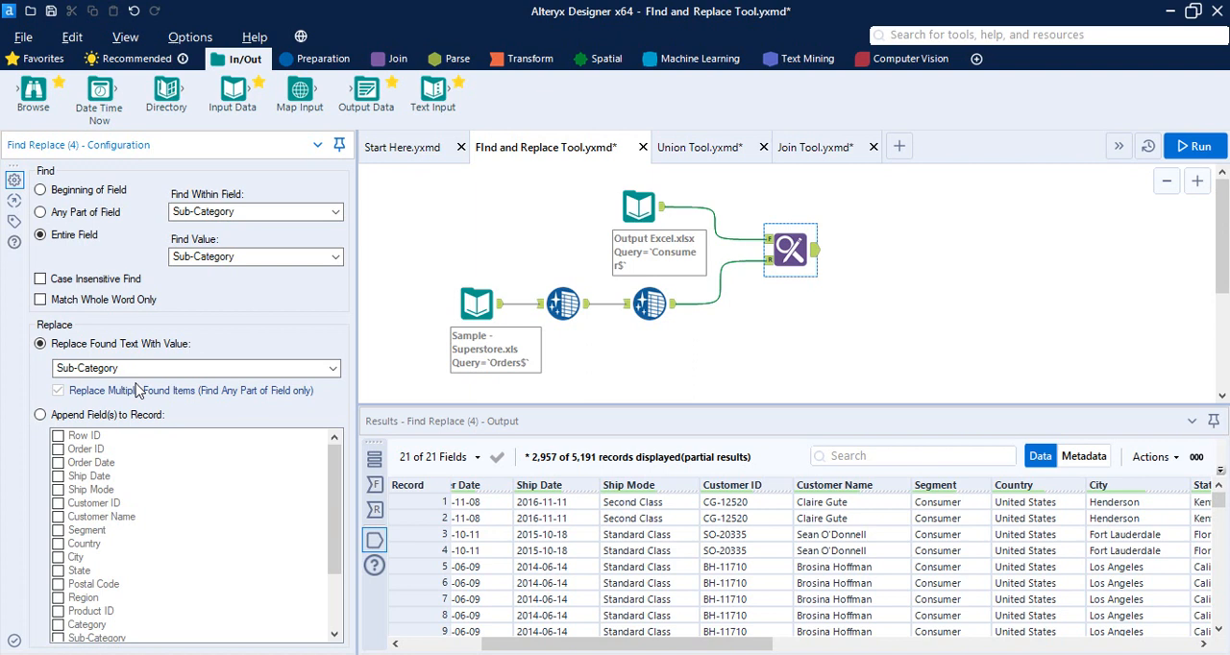
# Switch Find Replace to append the Category and Product Name fields to the record, and run the workflow
pyautogui.click(41, 415)
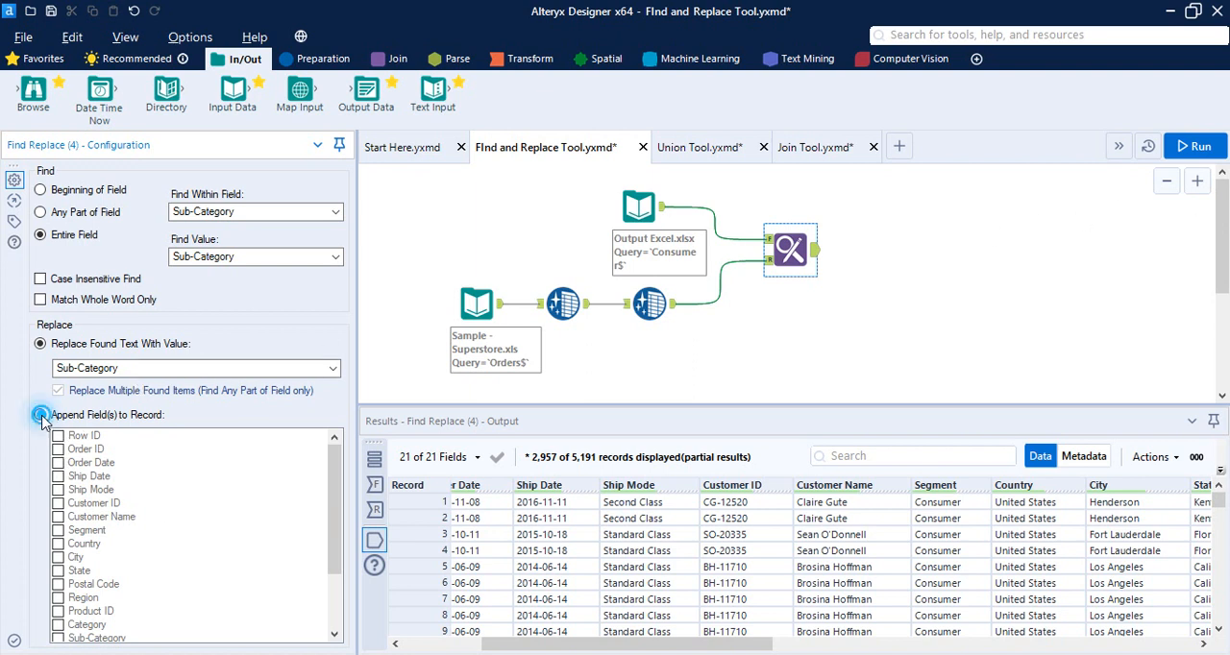
pyautogui.scroll(-3, 87, 596)
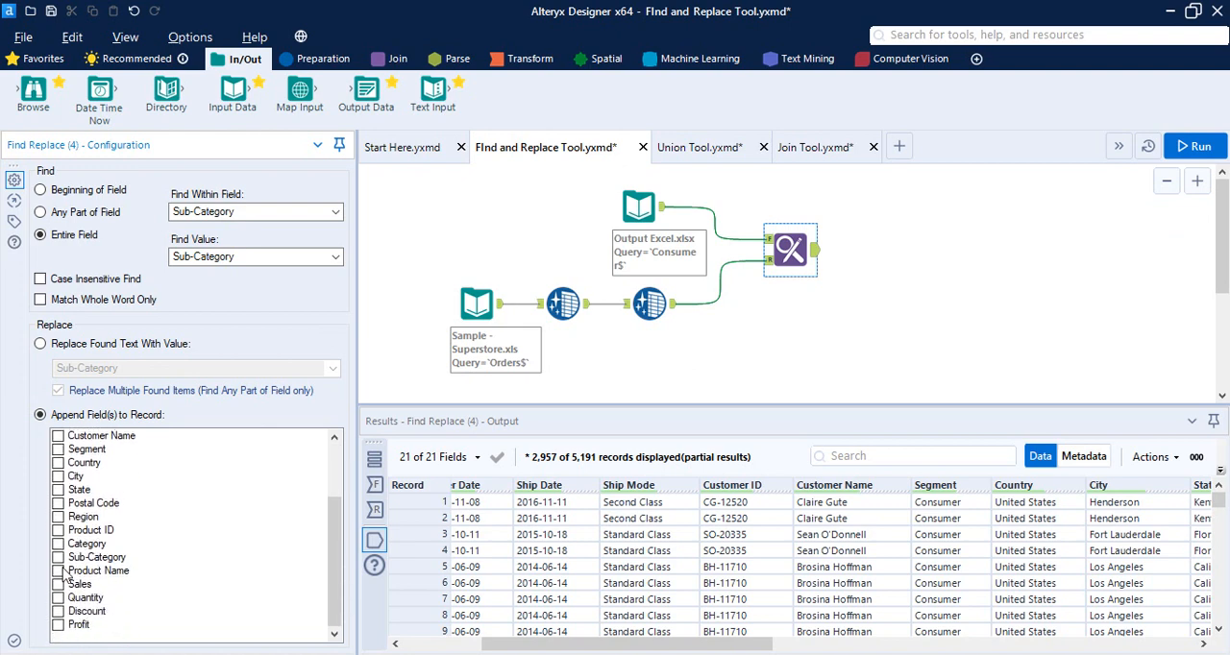
pyautogui.click(58, 544)
pyautogui.click(58, 571)
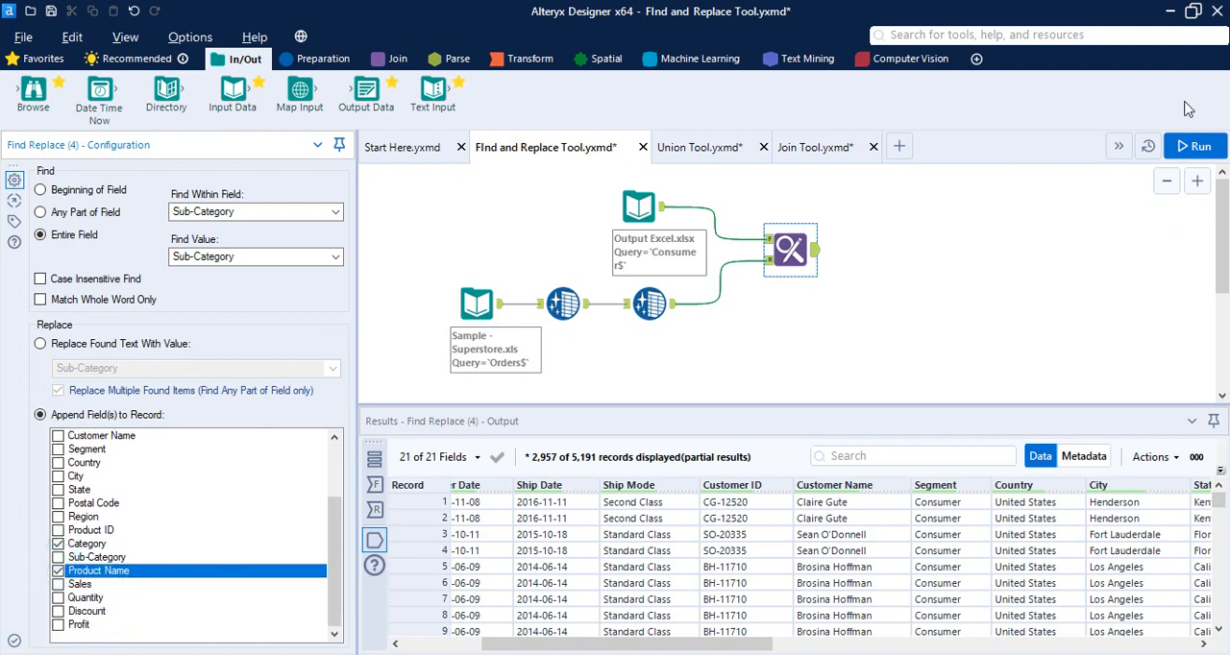
pyautogui.click(1194, 146)
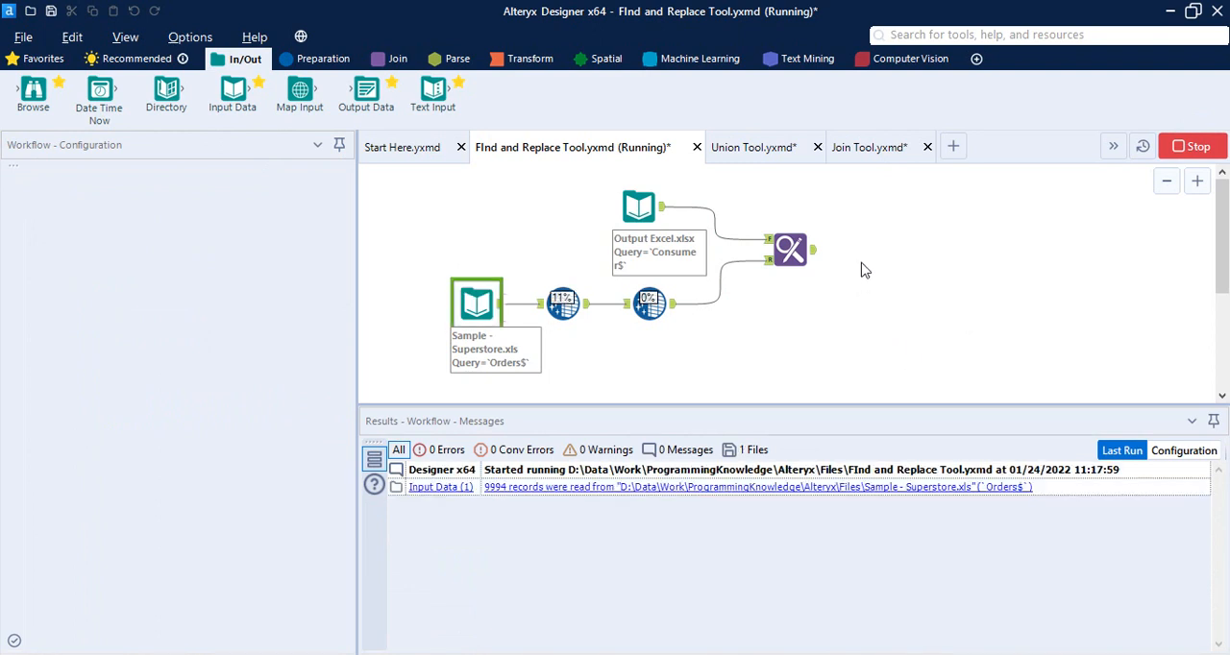
# Inspect the Find Replace tool's output data, checking the appended category and product name columns at its far end
pyautogui.click(807, 261)
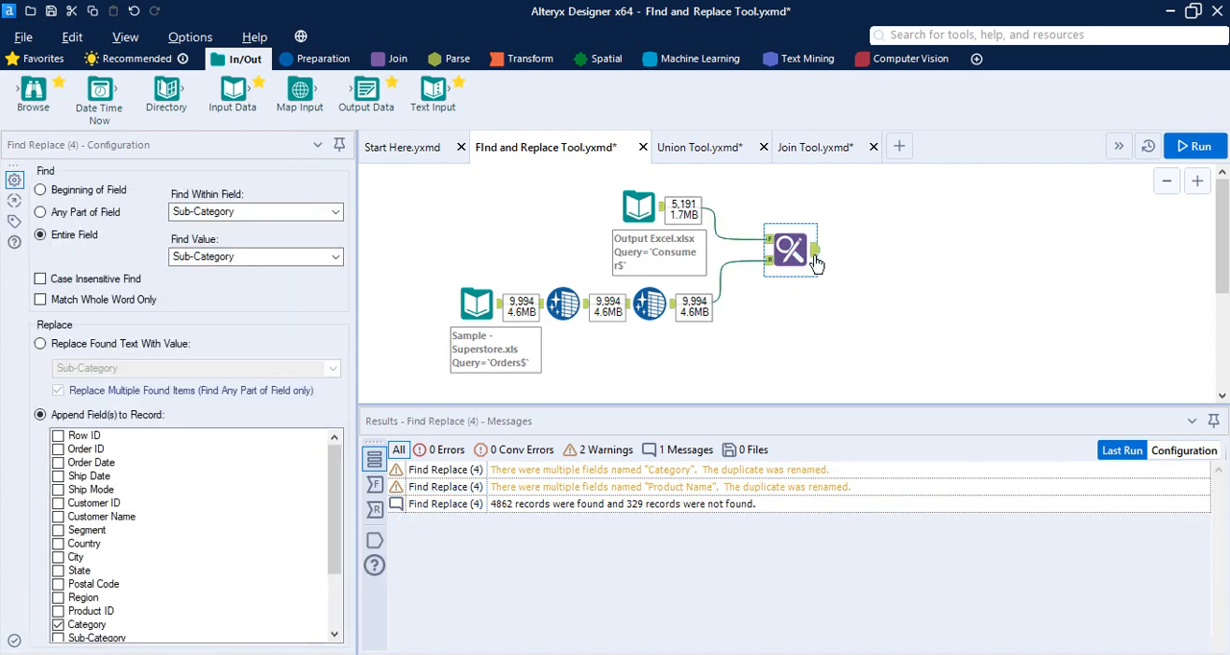
pyautogui.click(817, 252)
pyautogui.click(816, 246)
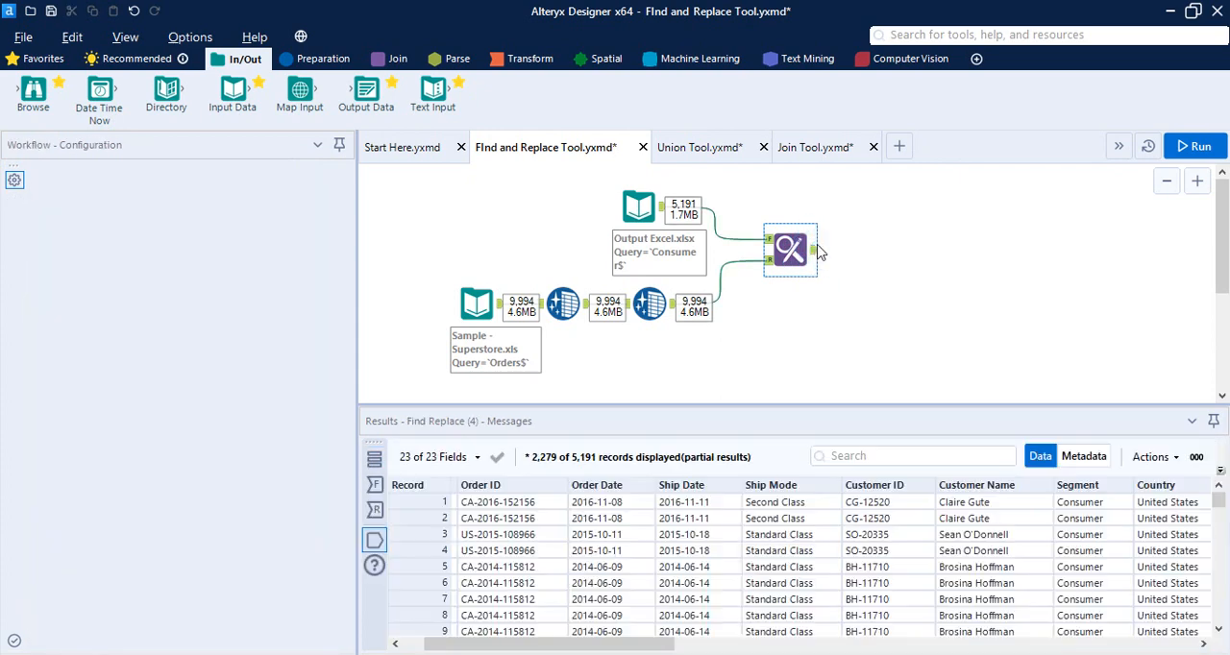
pyautogui.moveTo(605, 641); pyautogui.dragTo(1129, 644)
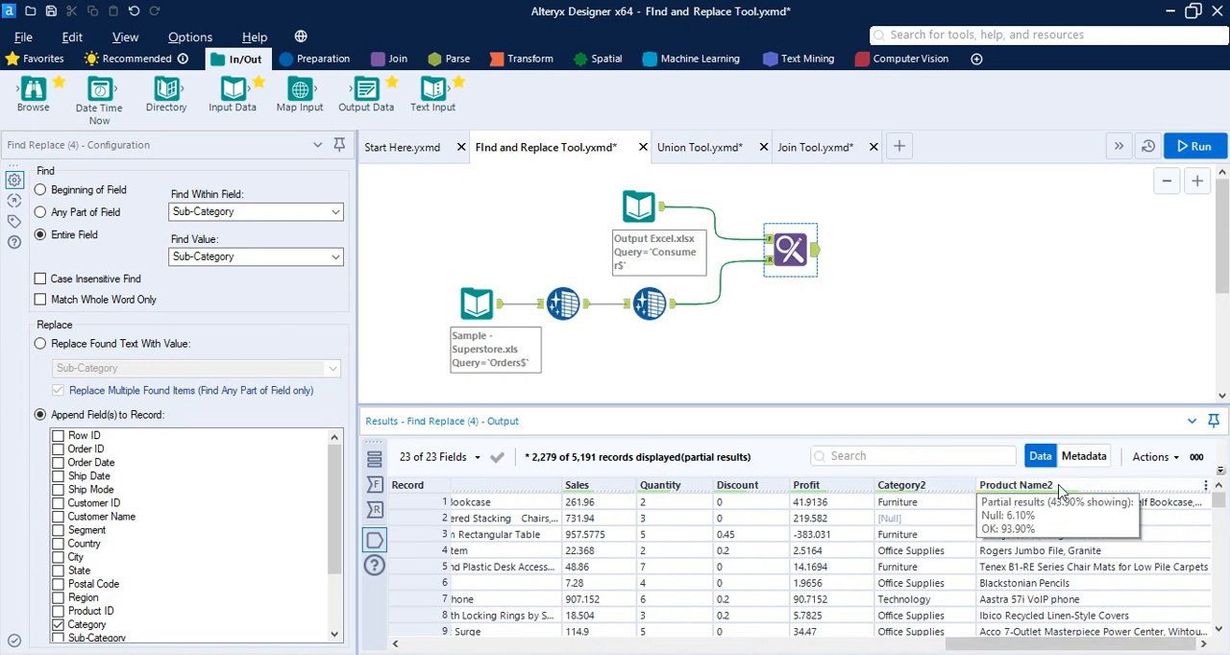
pyautogui.moveTo(1061, 647); pyautogui.dragTo(1095, 584)
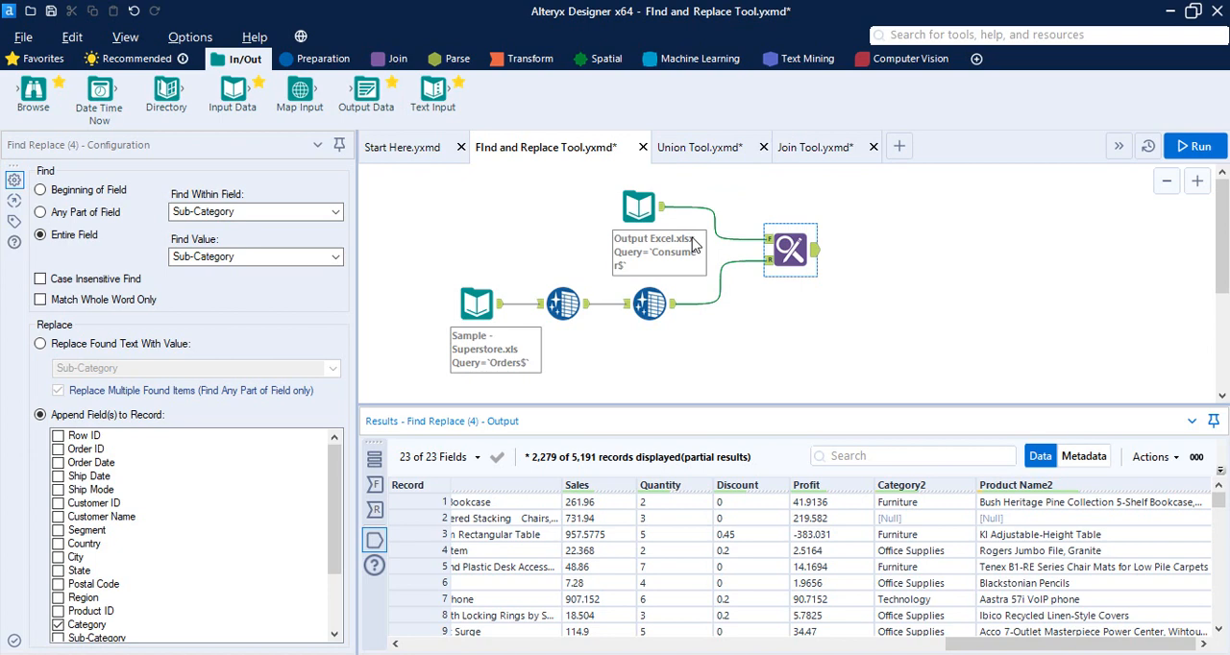
# Switch to the Union Tool.yxmd workflow and compare the columns of the Consumer and Corporate input data
pyautogui.click(716, 153)
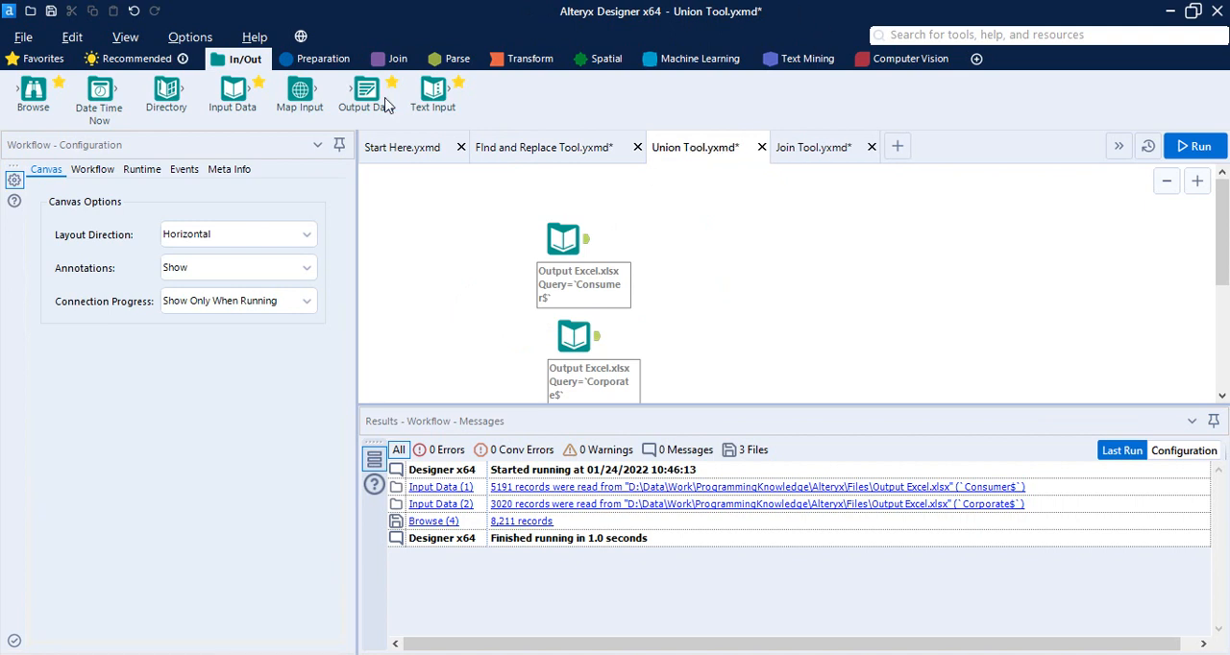
pyautogui.click(391, 60)
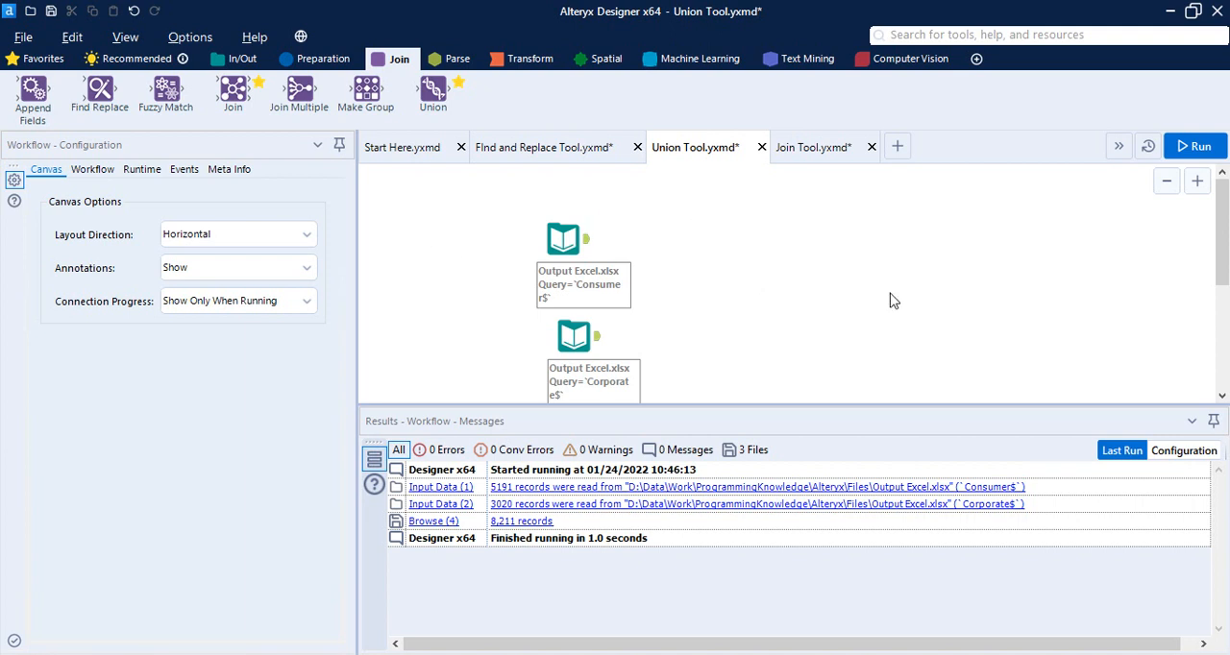
pyautogui.moveTo(502, 211); pyautogui.dragTo(680, 389)
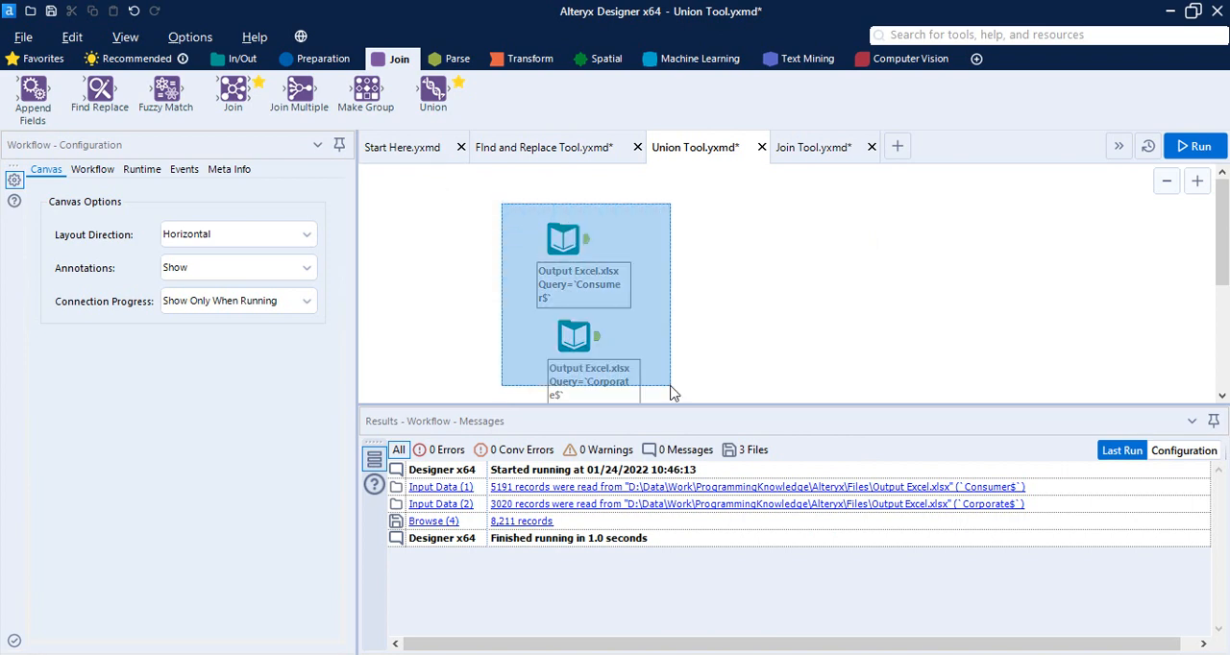
pyautogui.click(650, 225)
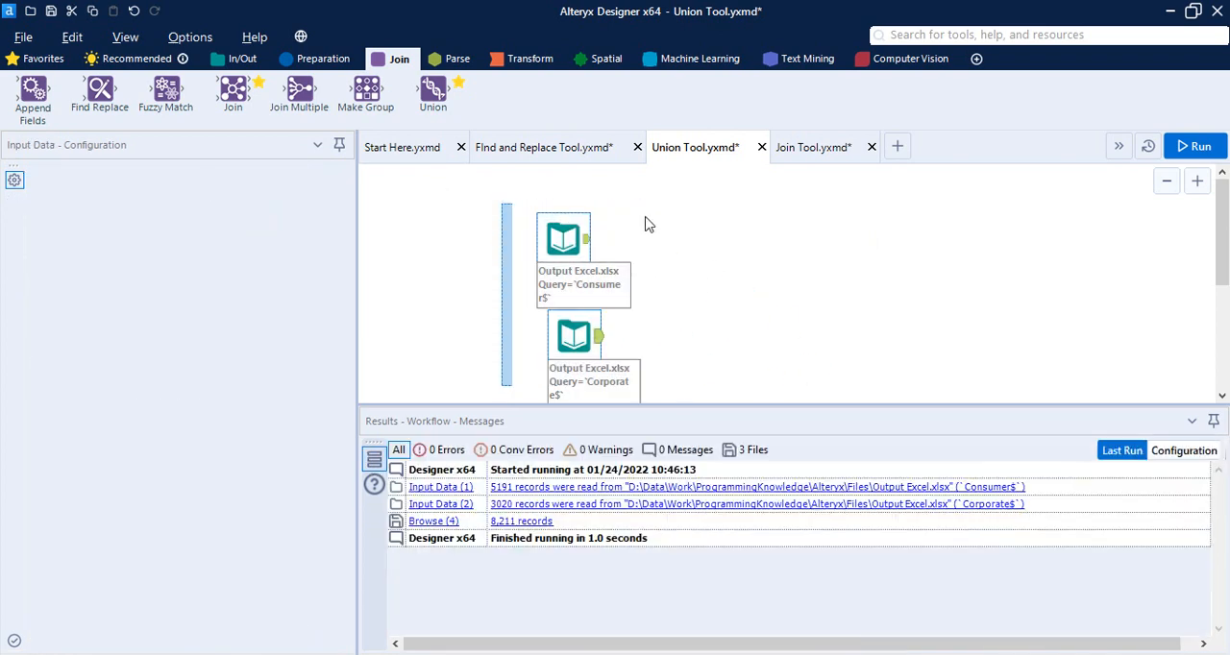
pyautogui.click(559, 241)
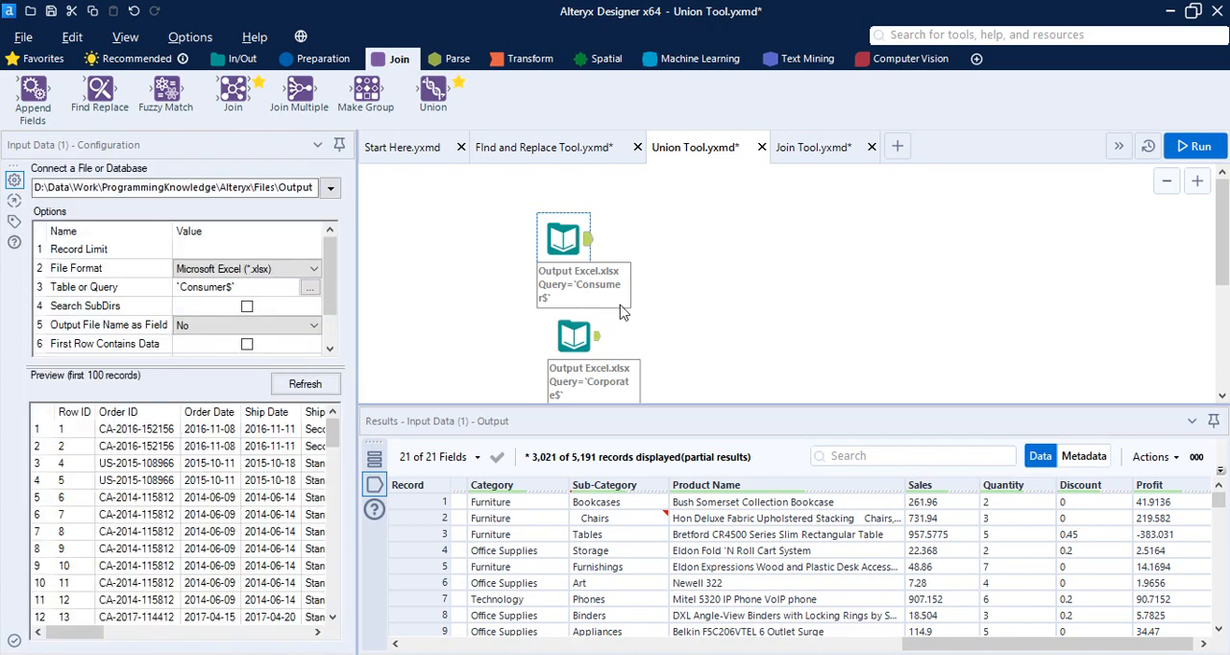
pyautogui.click(576, 345)
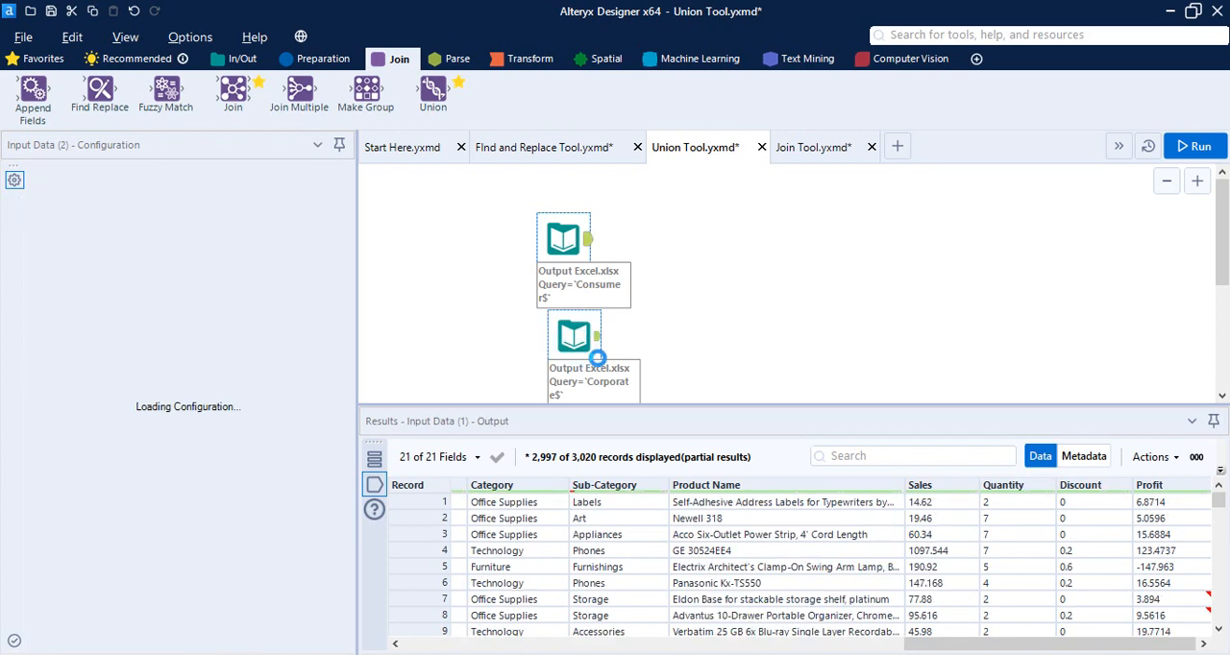
pyautogui.moveTo(934, 643); pyautogui.dragTo(434, 618)
pyautogui.click(574, 233)
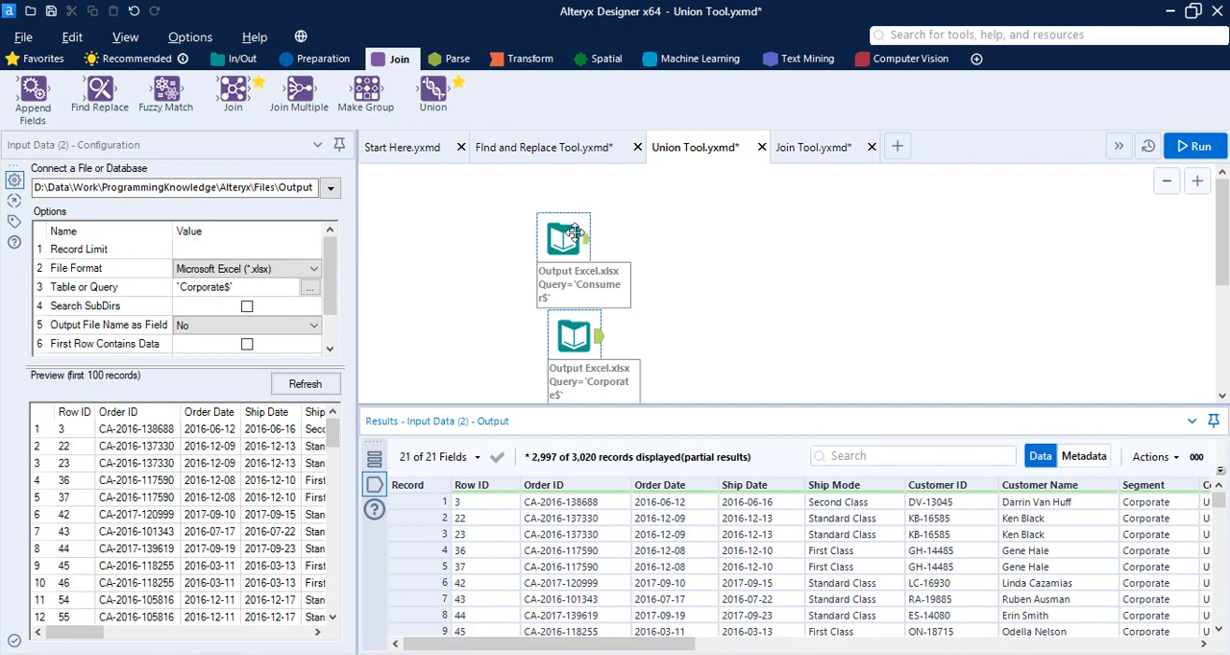
pyautogui.moveTo(659, 643); pyautogui.dragTo(1157, 645)
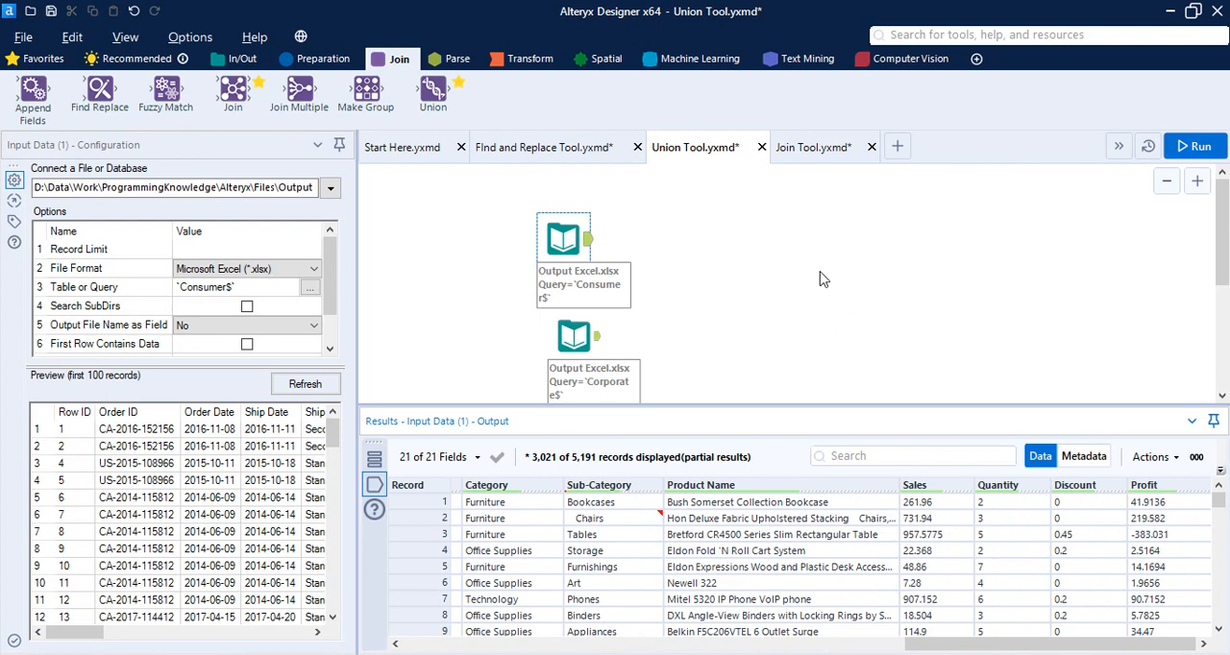
pyautogui.click(572, 336)
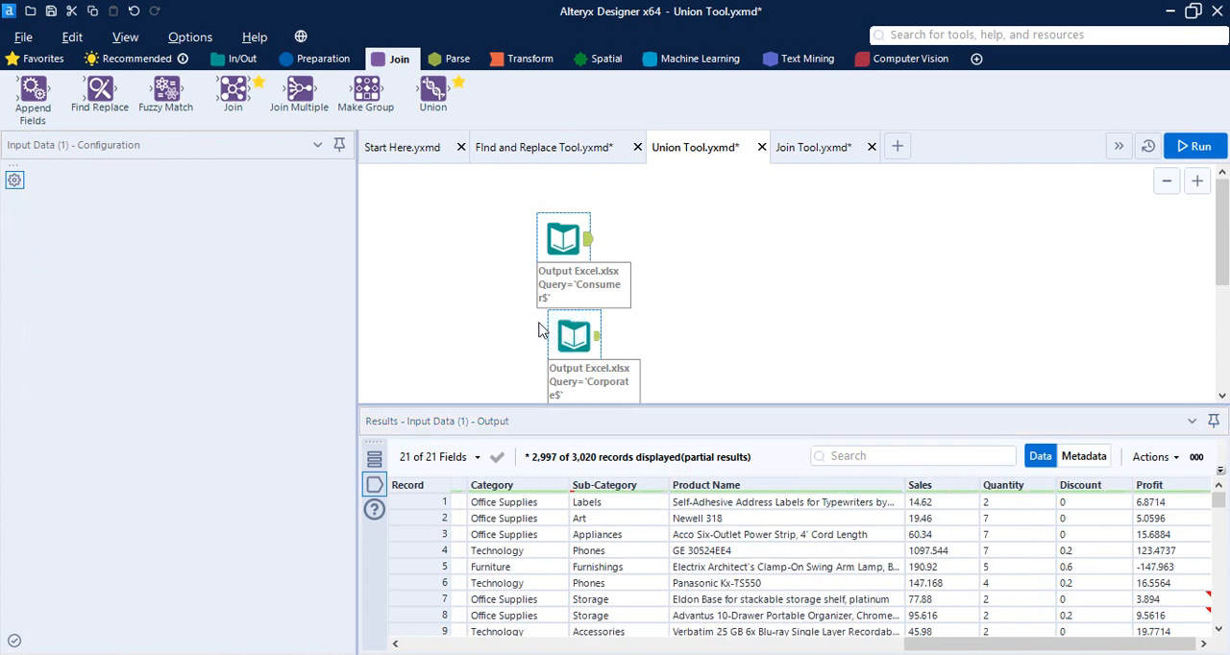
# Align the Corporate input directly below the Consumer input, and connect both to a new Union tool
pyautogui.moveTo(565, 331); pyautogui.dragTo(557, 321)
pyautogui.click(782, 240)
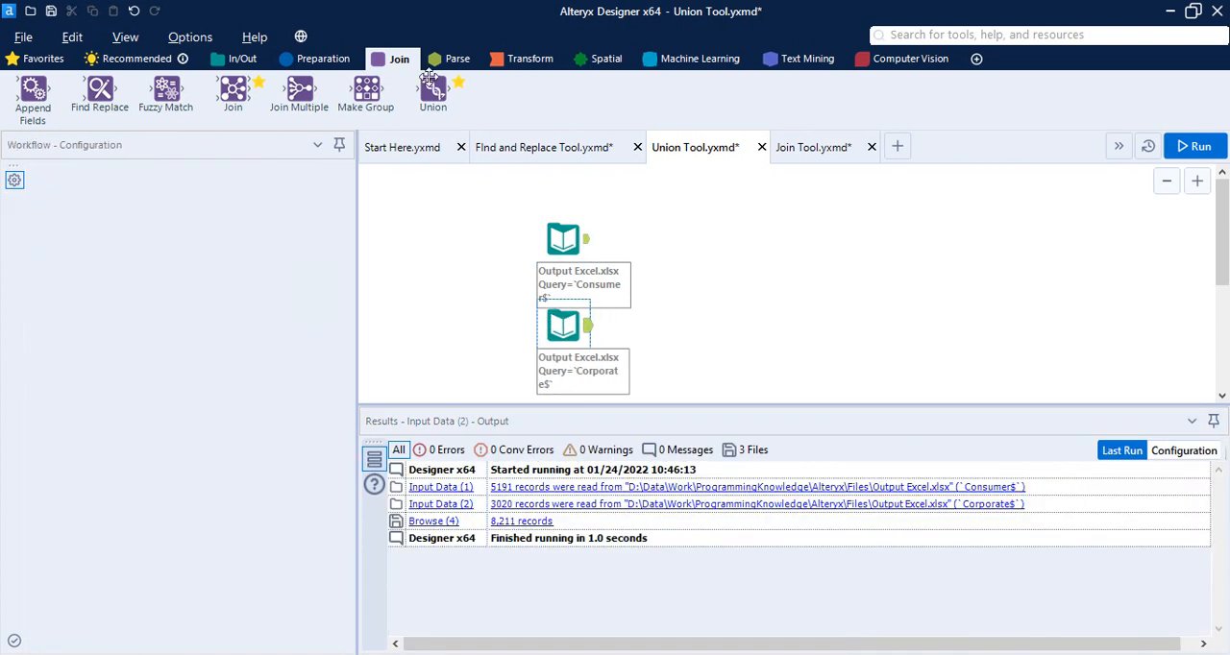
pyautogui.moveTo(432, 91); pyautogui.dragTo(712, 272)
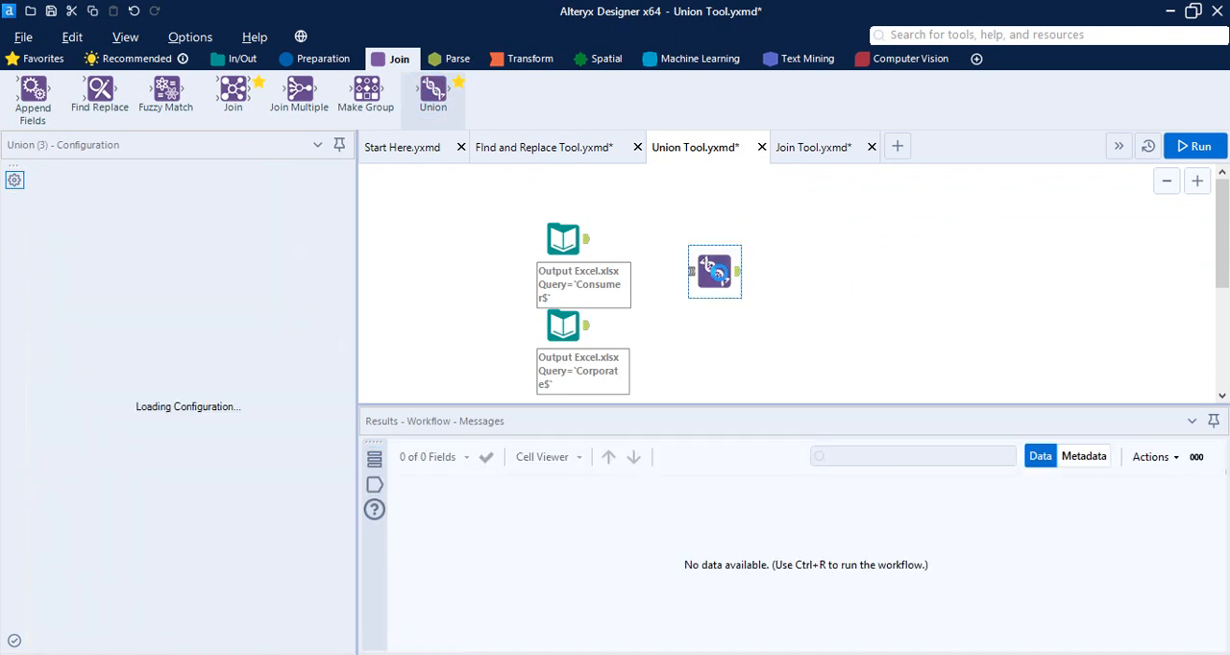
pyautogui.moveTo(585, 239); pyautogui.dragTo(701, 275)
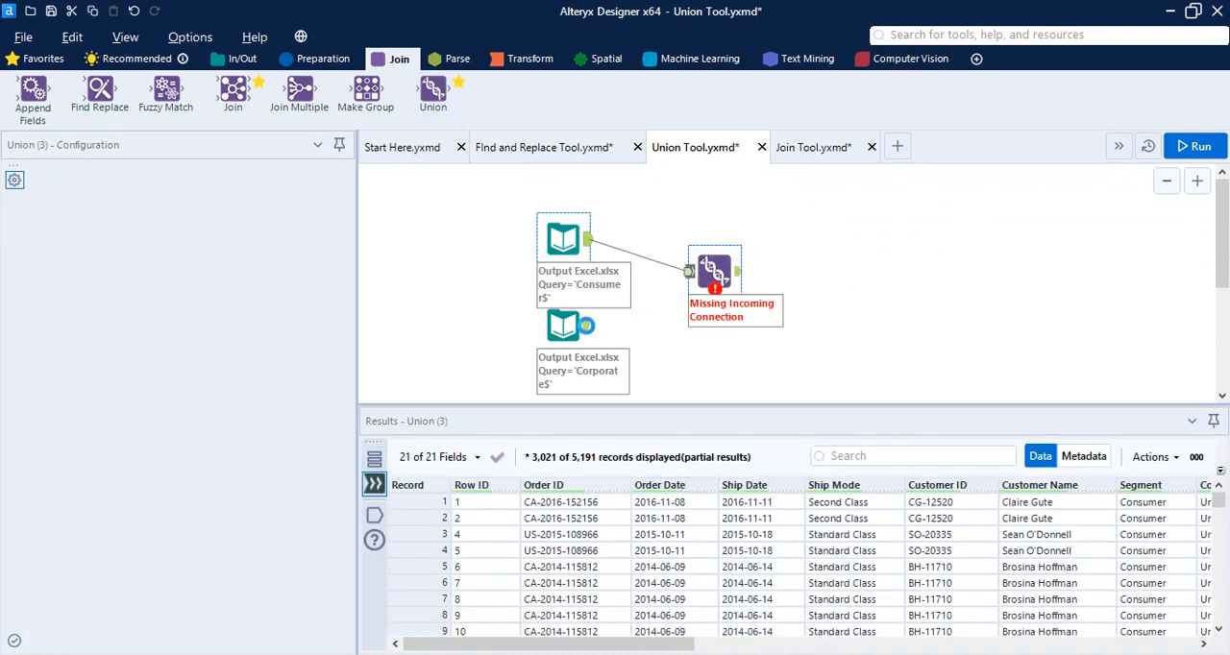
pyautogui.moveTo(586, 325); pyautogui.dragTo(689, 272)
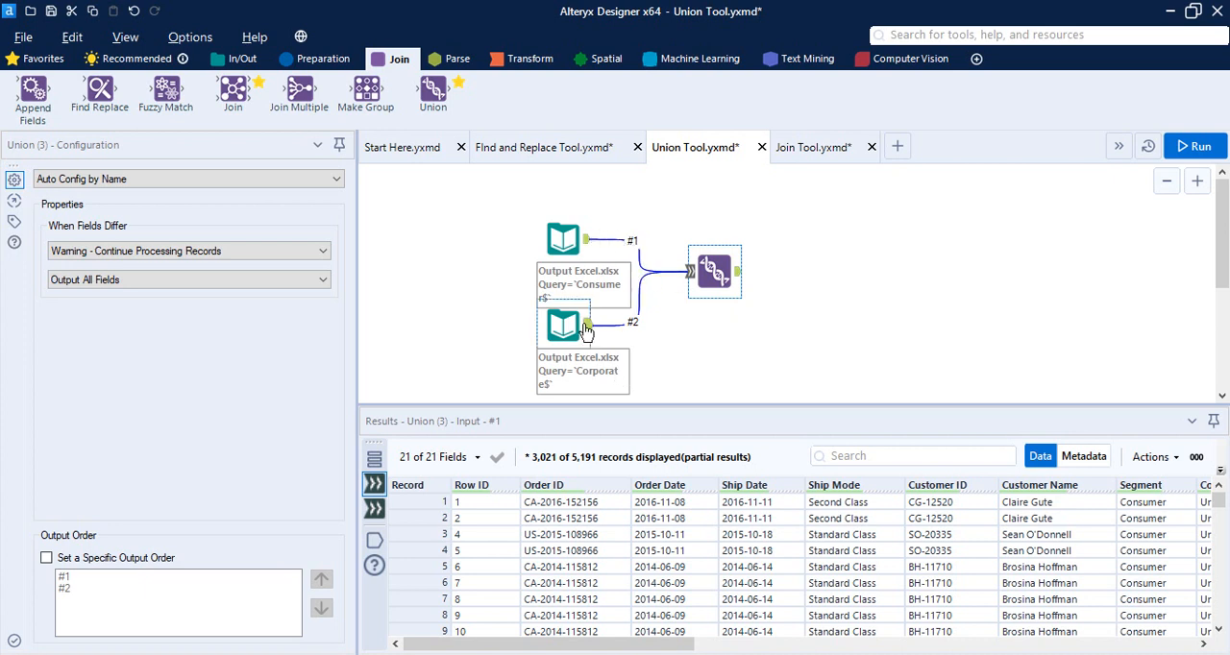
# Examine the Union tool's output records, checking the Segment column, and review the tool's configuration
pyautogui.click(738, 274)
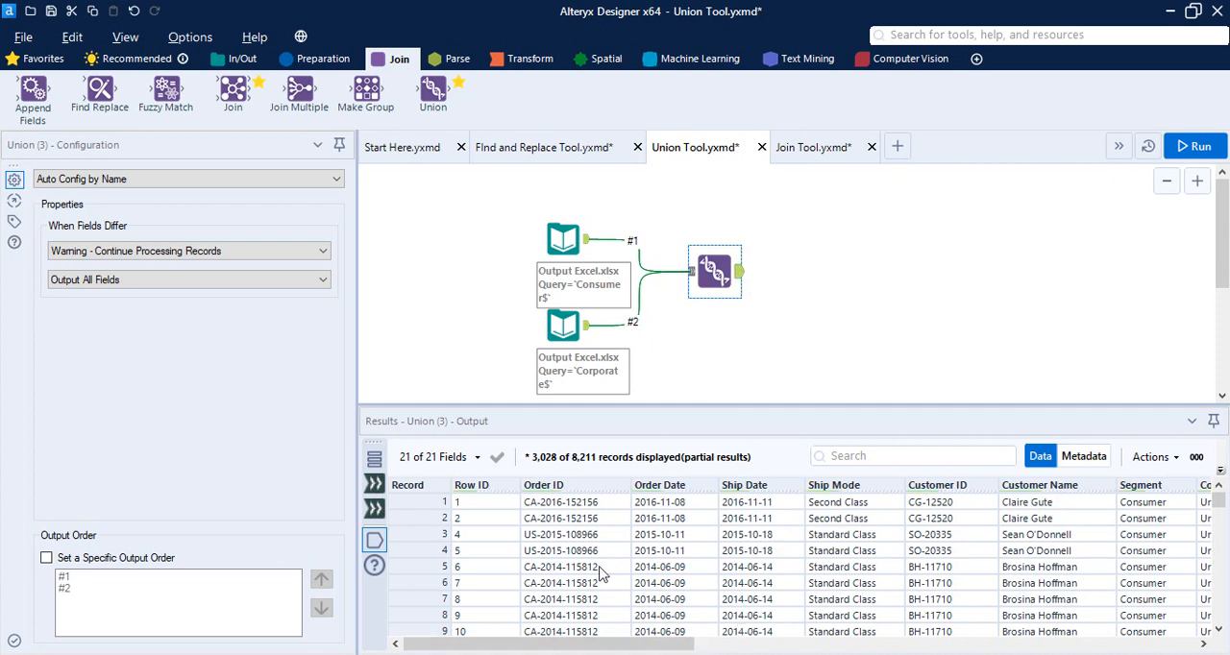
pyautogui.moveTo(568, 468)
pyautogui.moveTo(672, 644); pyautogui.dragTo(825, 644)
pyautogui.scroll(-15, 765, 547)
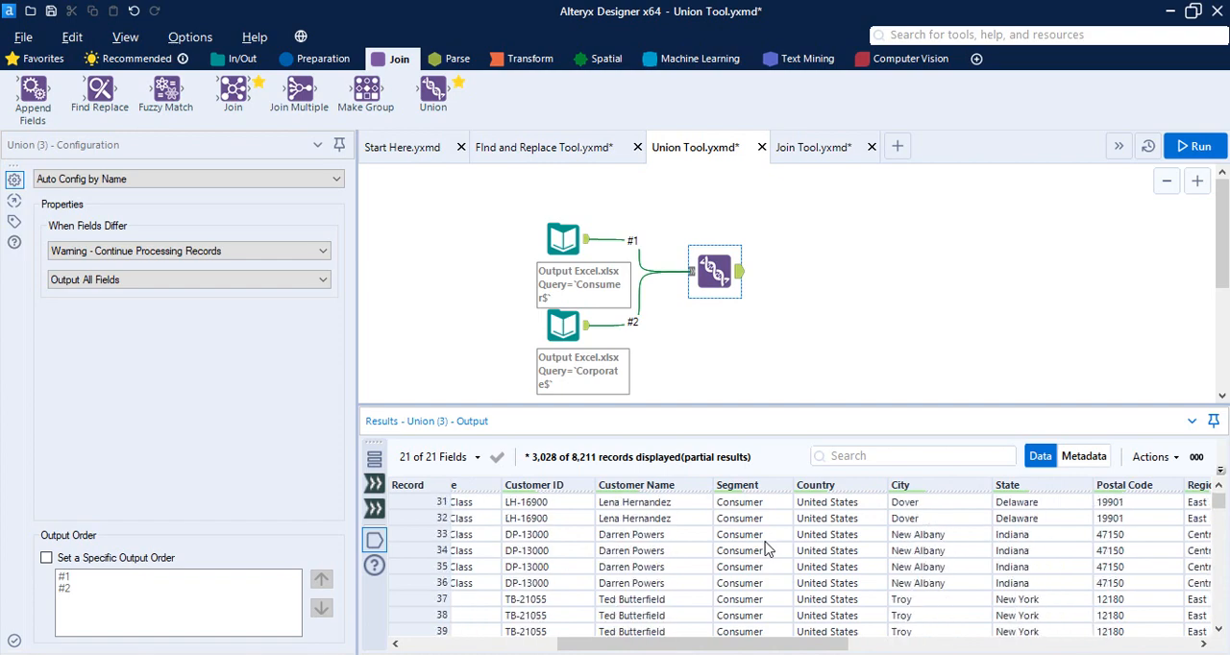
pyautogui.scroll(-20, 766, 550)
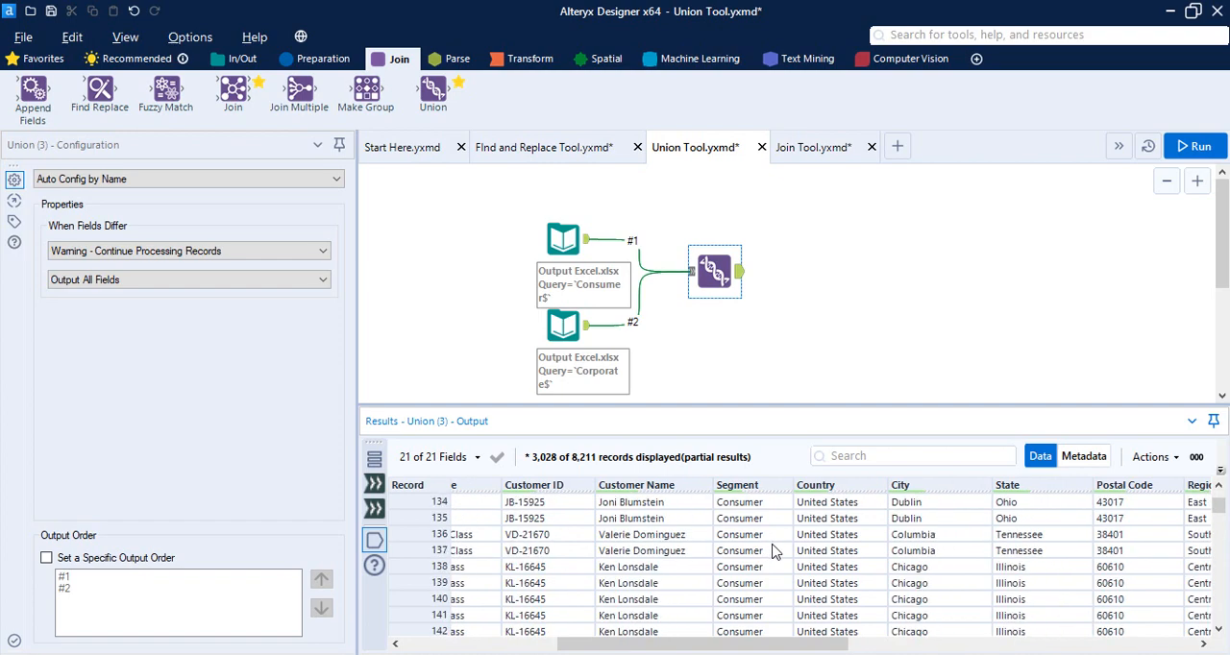
pyautogui.scroll(-20, 775, 551)
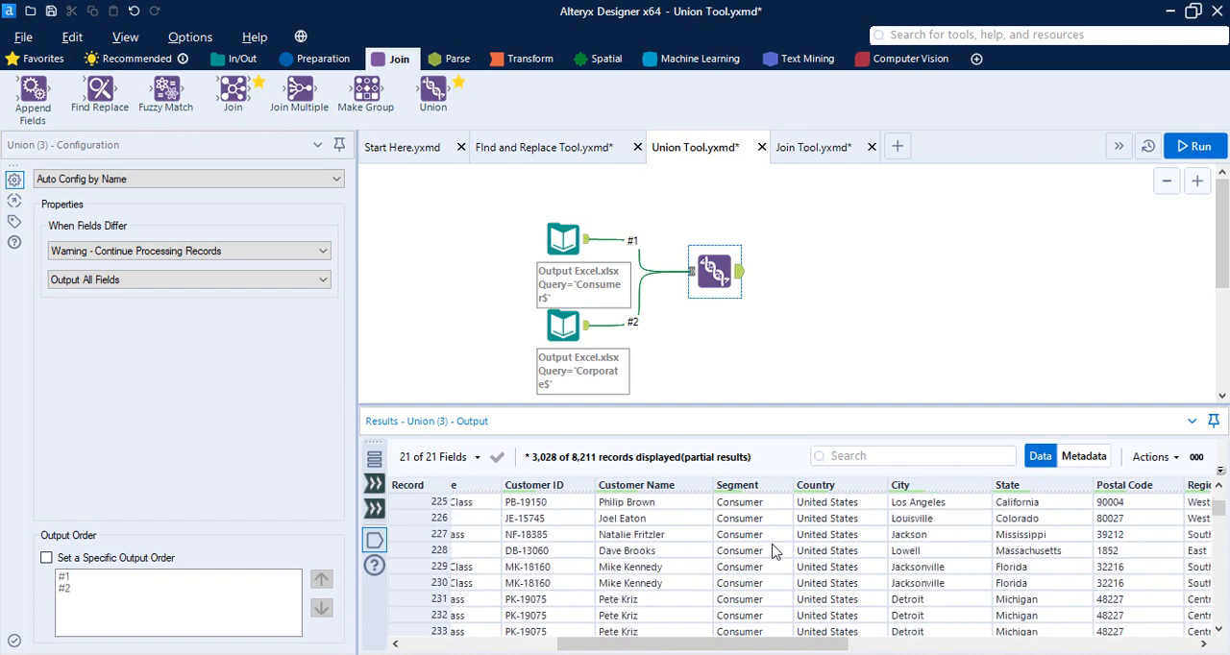
pyautogui.scroll(-14, 775, 548)
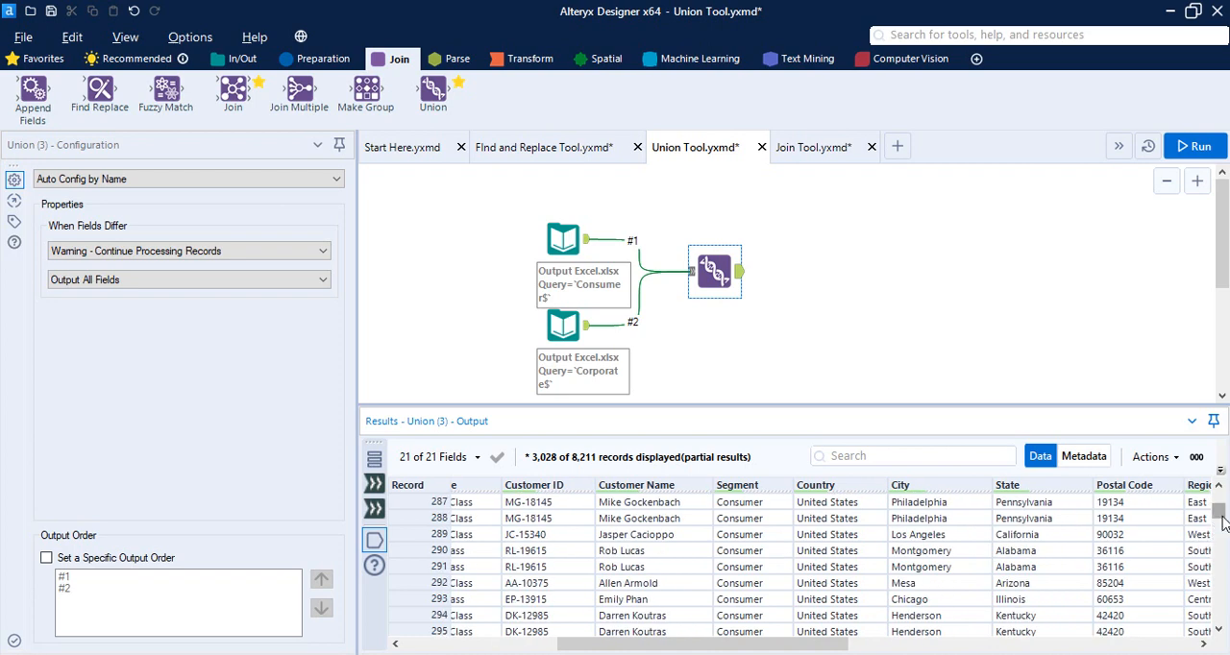
pyautogui.moveTo(1218, 519); pyautogui.dragTo(1191, 625)
pyautogui.scroll(20, 732, 541)
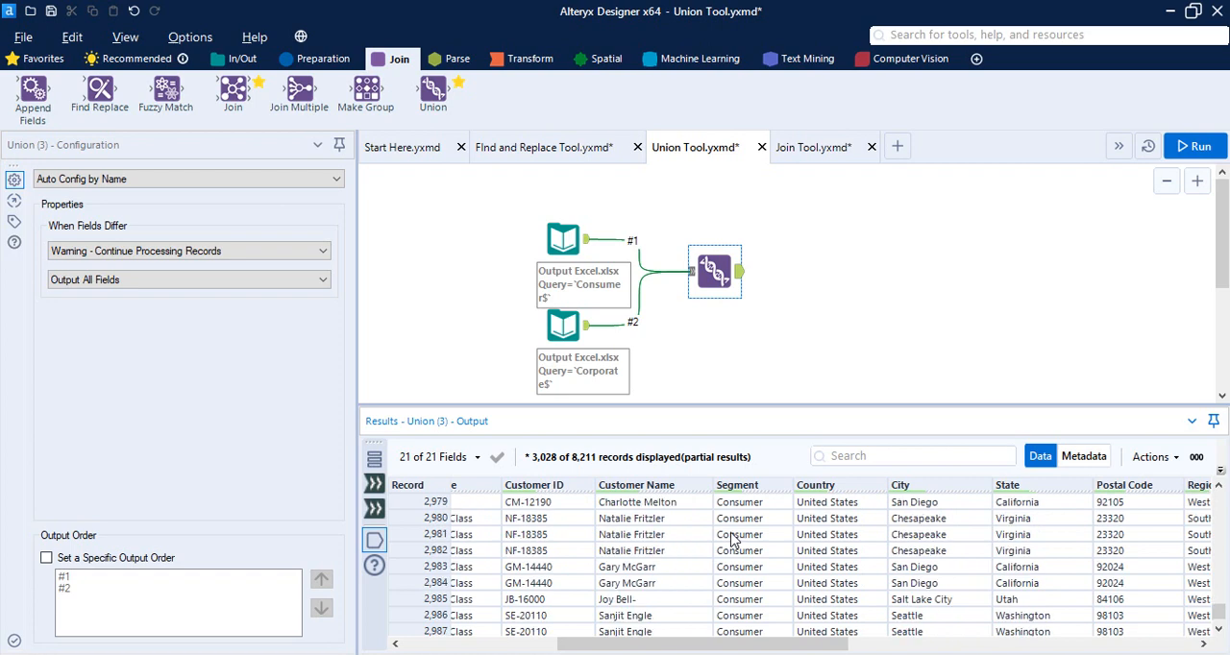
pyautogui.scroll(18, 732, 541)
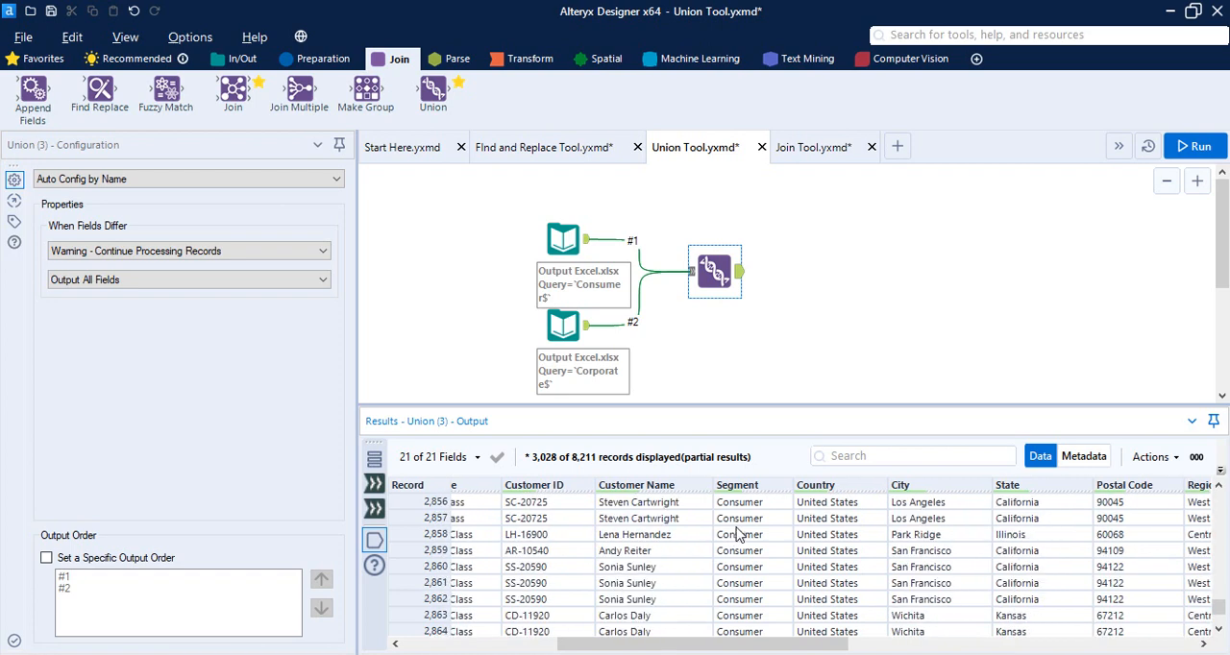
pyautogui.moveTo(766, 495)
pyautogui.click(876, 279)
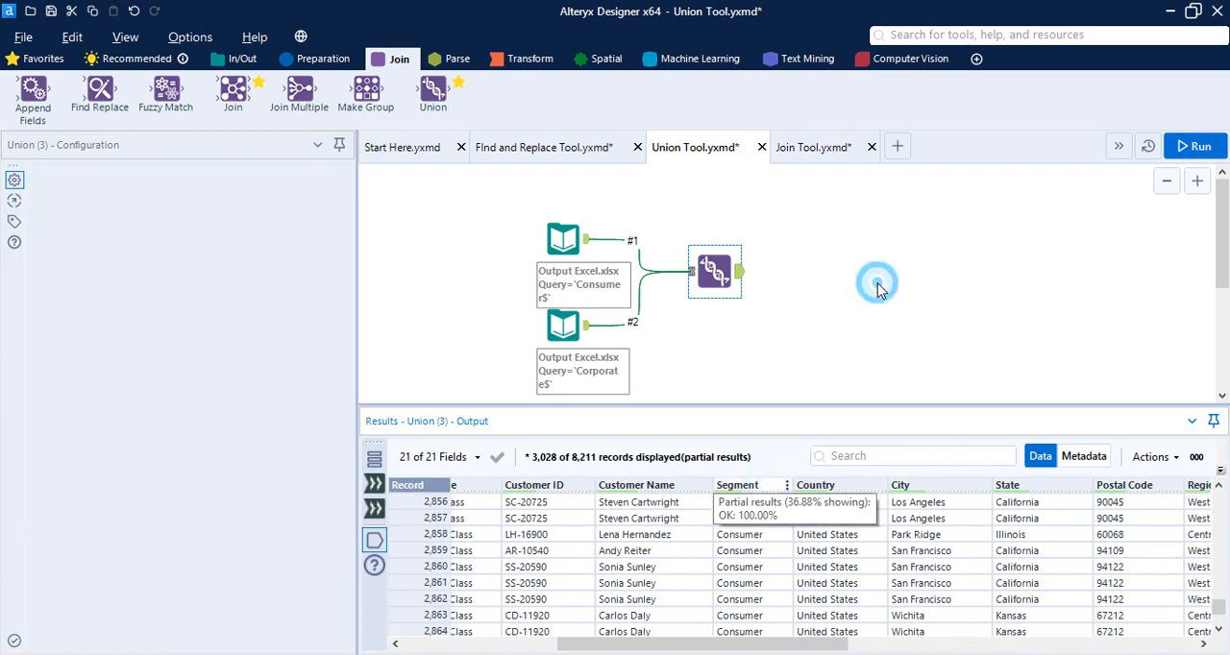
pyautogui.click(713, 271)
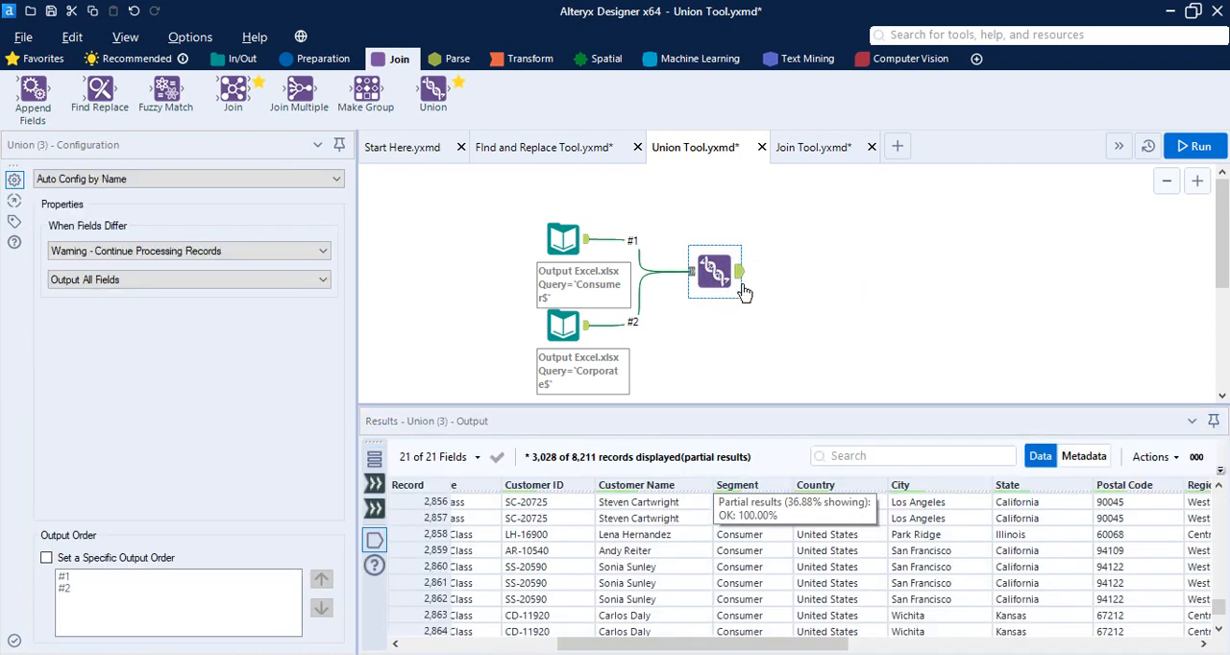
# Set the Union tool to Auto Config by Position and run the workflow
pyautogui.click(158, 179)
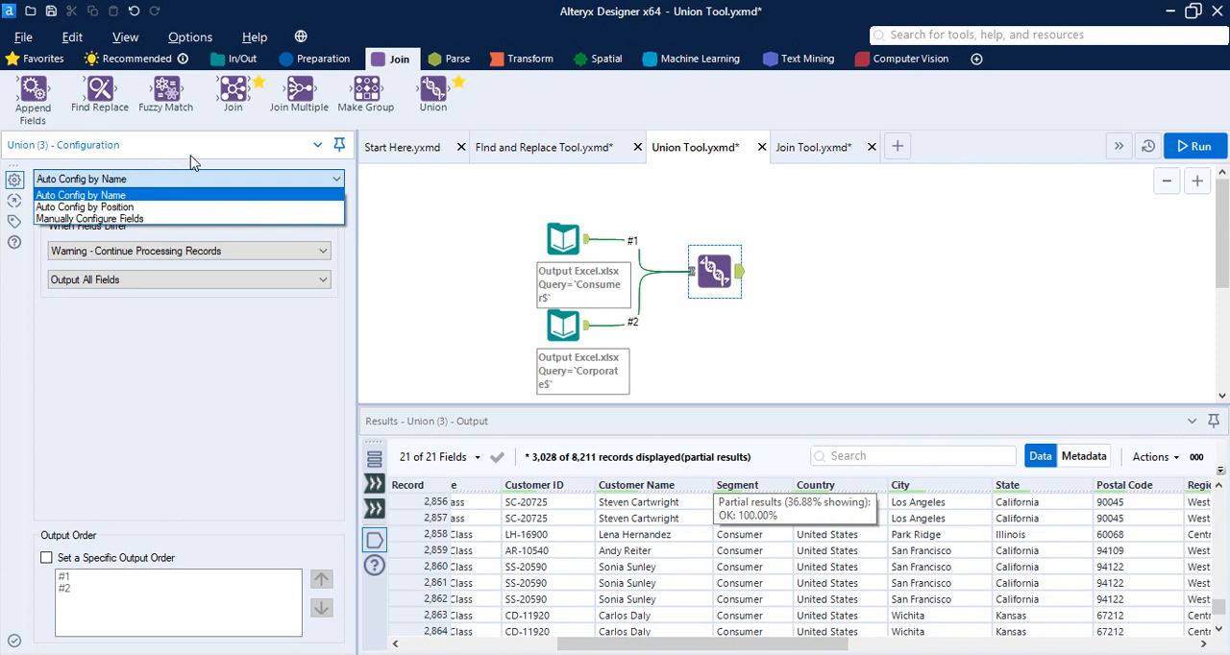
pyautogui.click(175, 207)
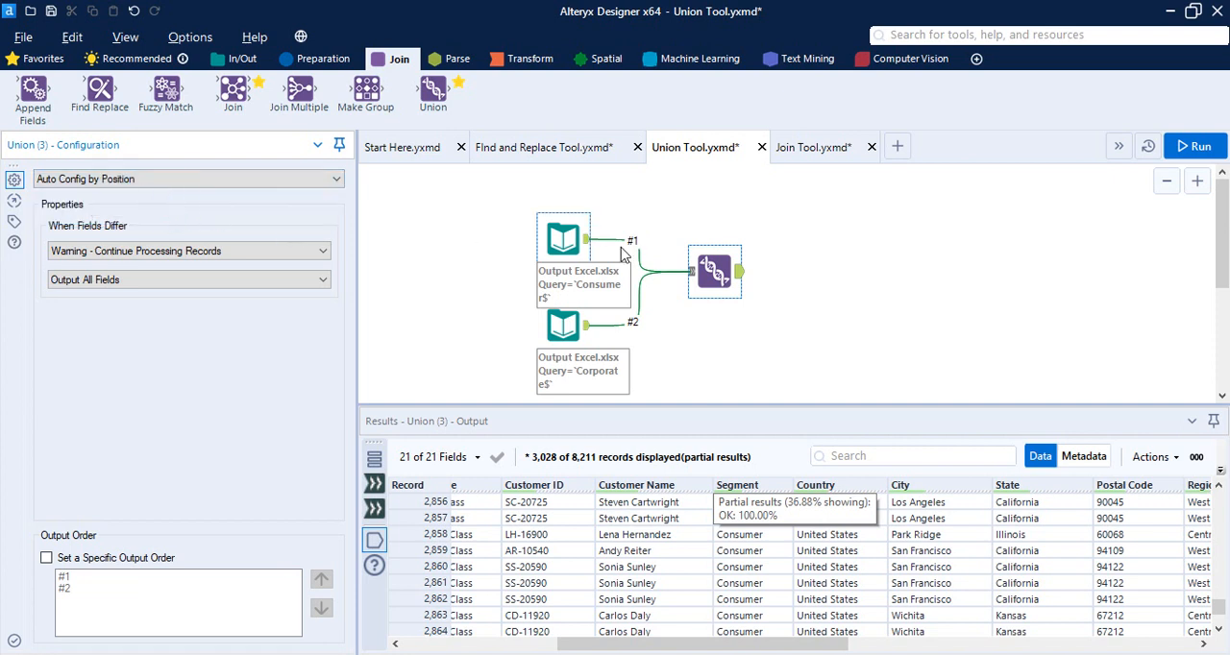
pyautogui.click(1196, 146)
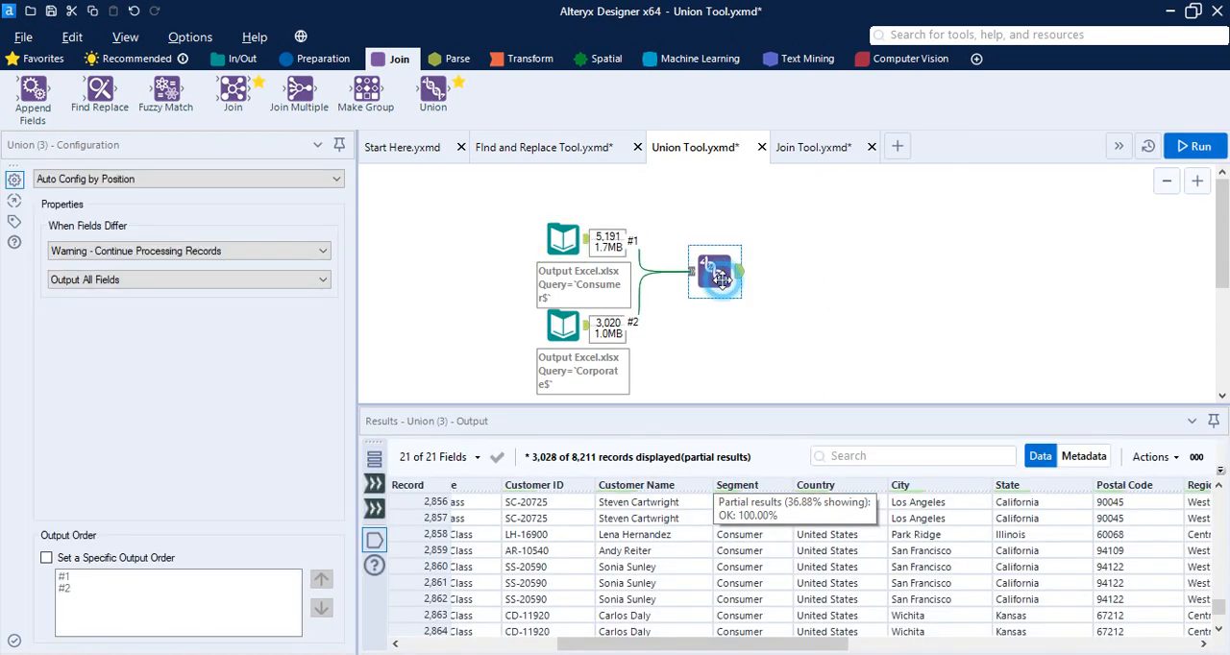
# Set the Union tool to Manually Configure Fields and move input #2's Postal Code one column ahead, swapping it with State
pyautogui.click(176, 179)
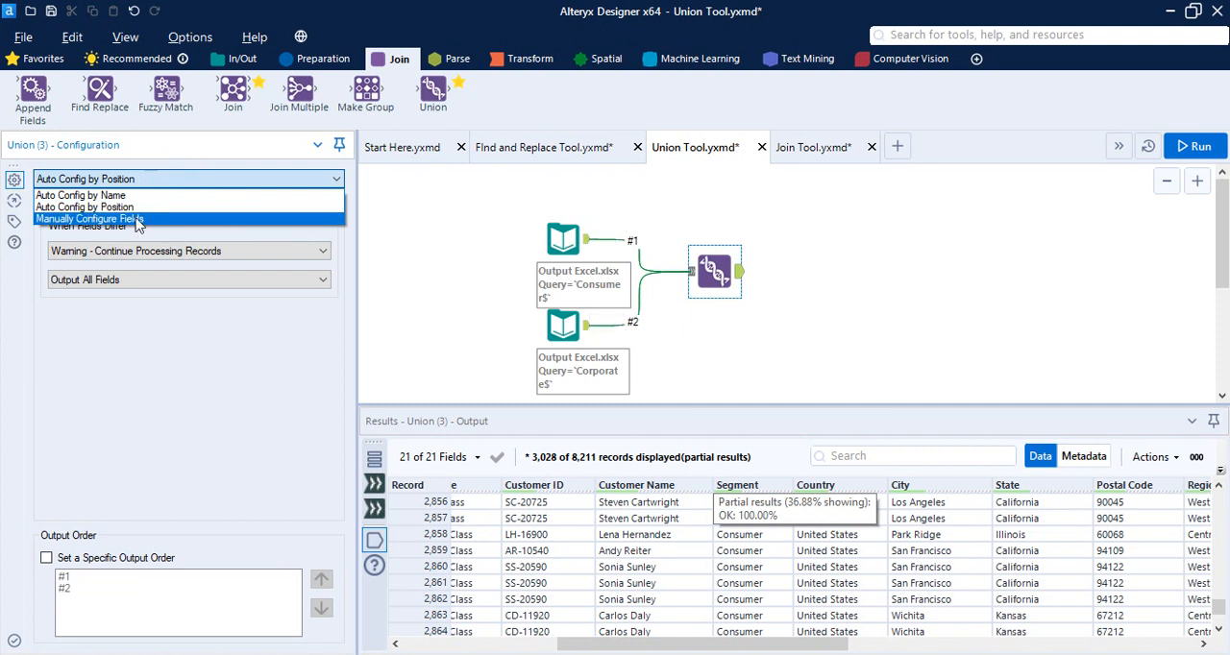
pyautogui.click(120, 214)
pyautogui.moveTo(92, 452); pyautogui.dragTo(177, 489)
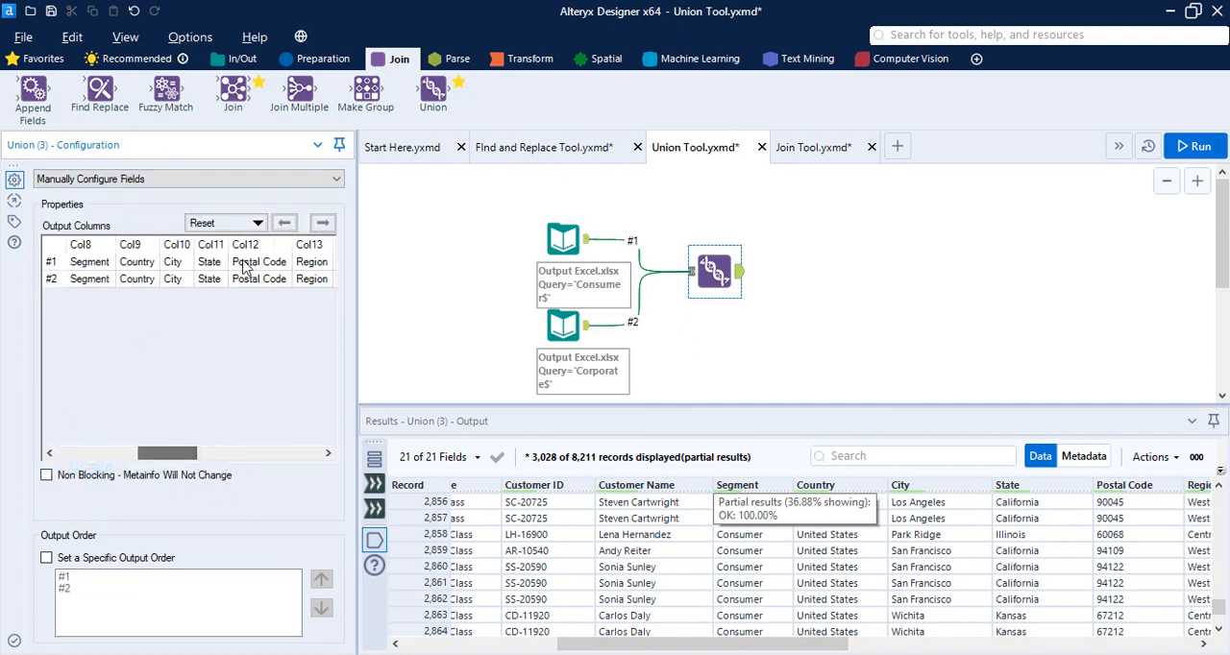
pyautogui.click(219, 281)
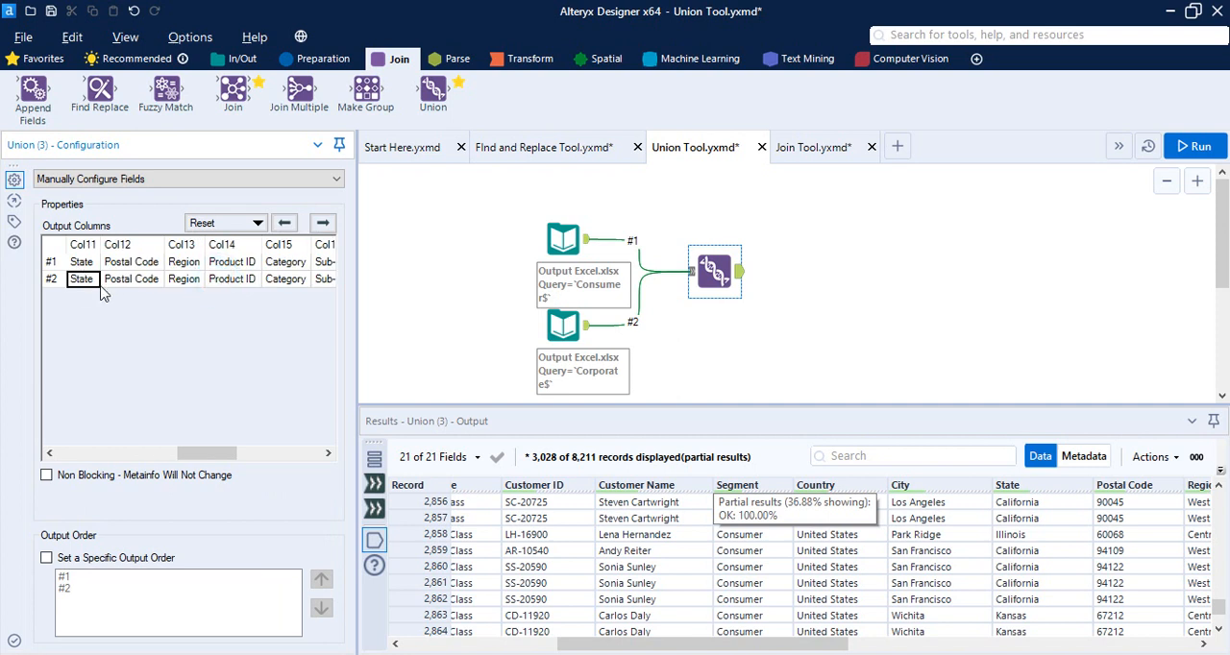
pyautogui.click(135, 289)
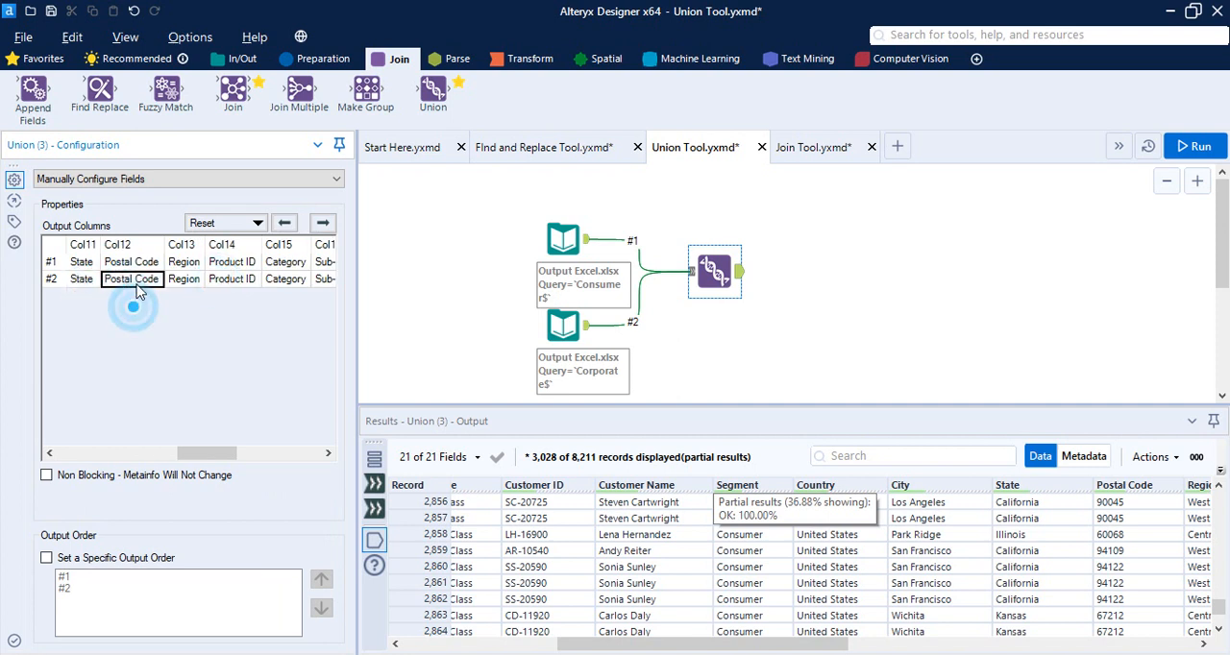
pyautogui.click(286, 225)
pyautogui.click(150, 298)
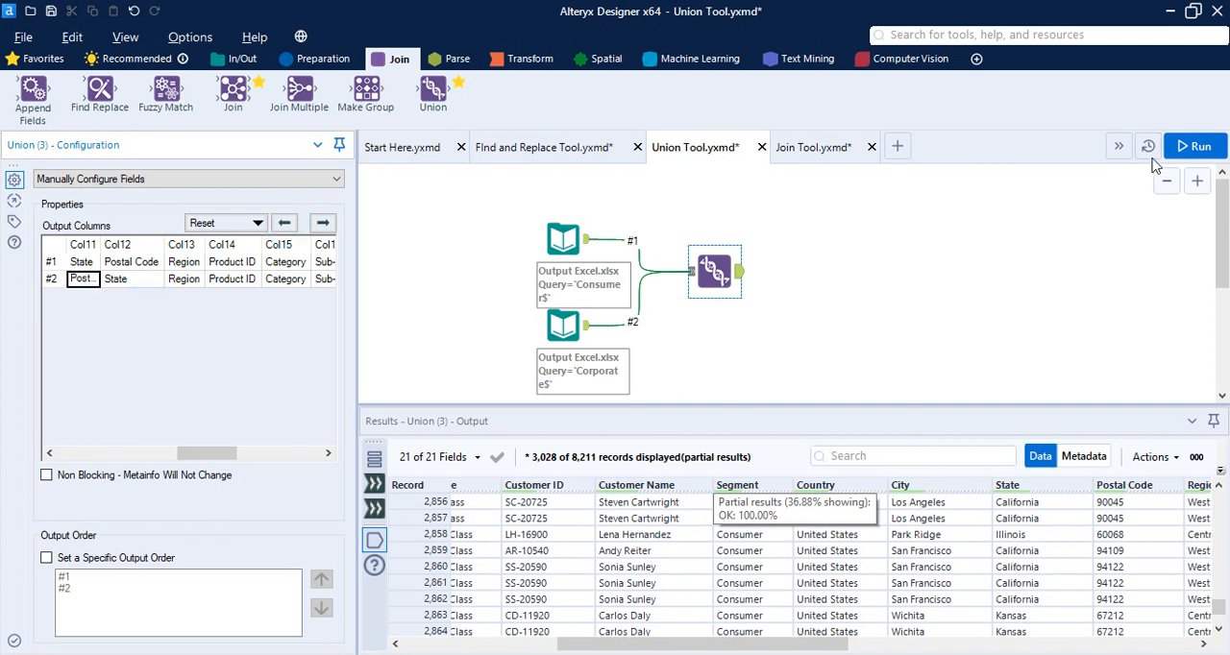
# Run the workflow and check the State and Postal Code columns in the Union tool's output down to the last displayed records
pyautogui.click(1193, 146)
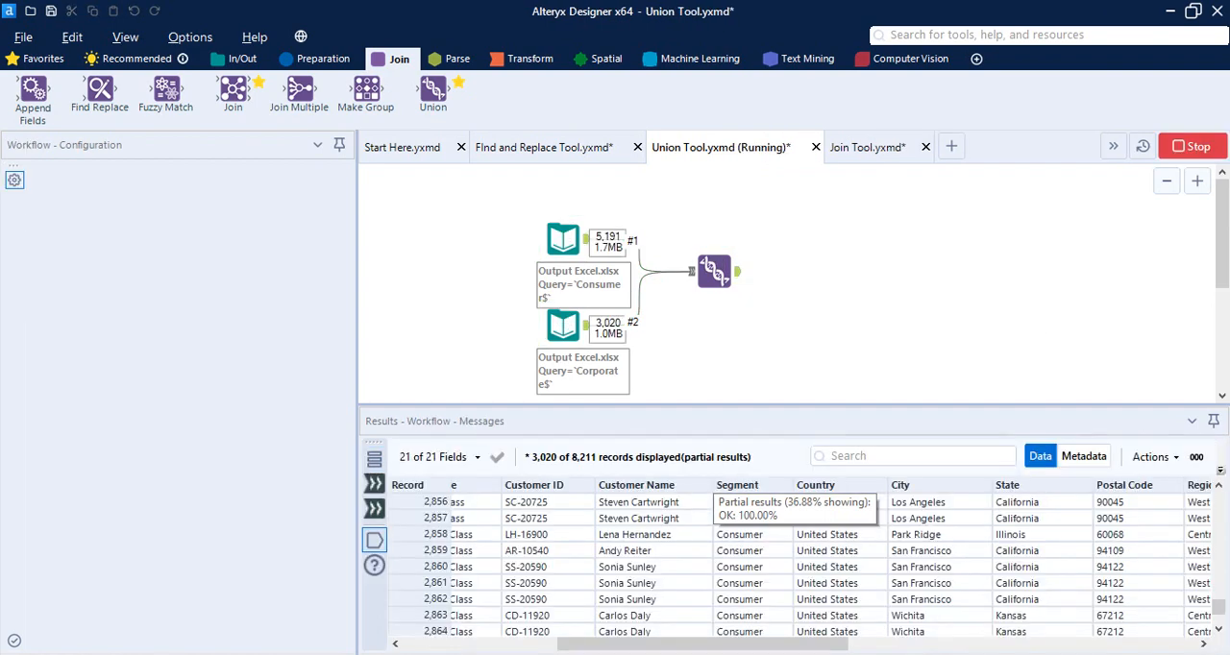
pyautogui.moveTo(756, 646); pyautogui.dragTo(903, 648)
pyautogui.scroll(-20, 661, 562)
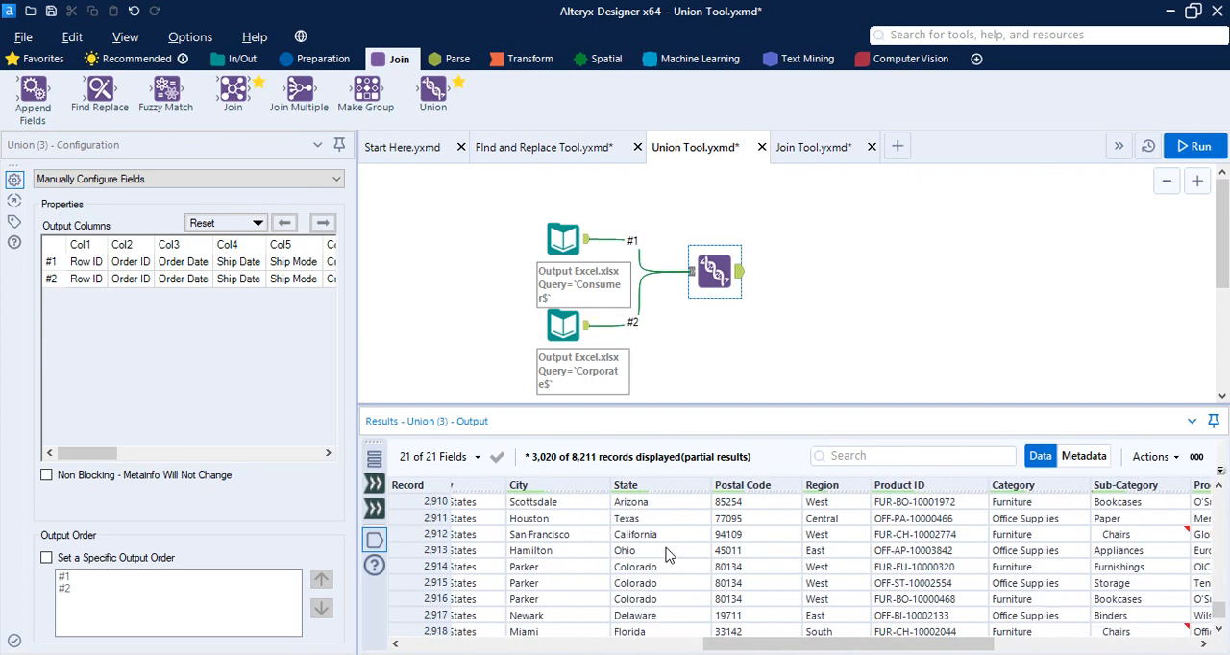
pyautogui.scroll(-20, 657, 624)
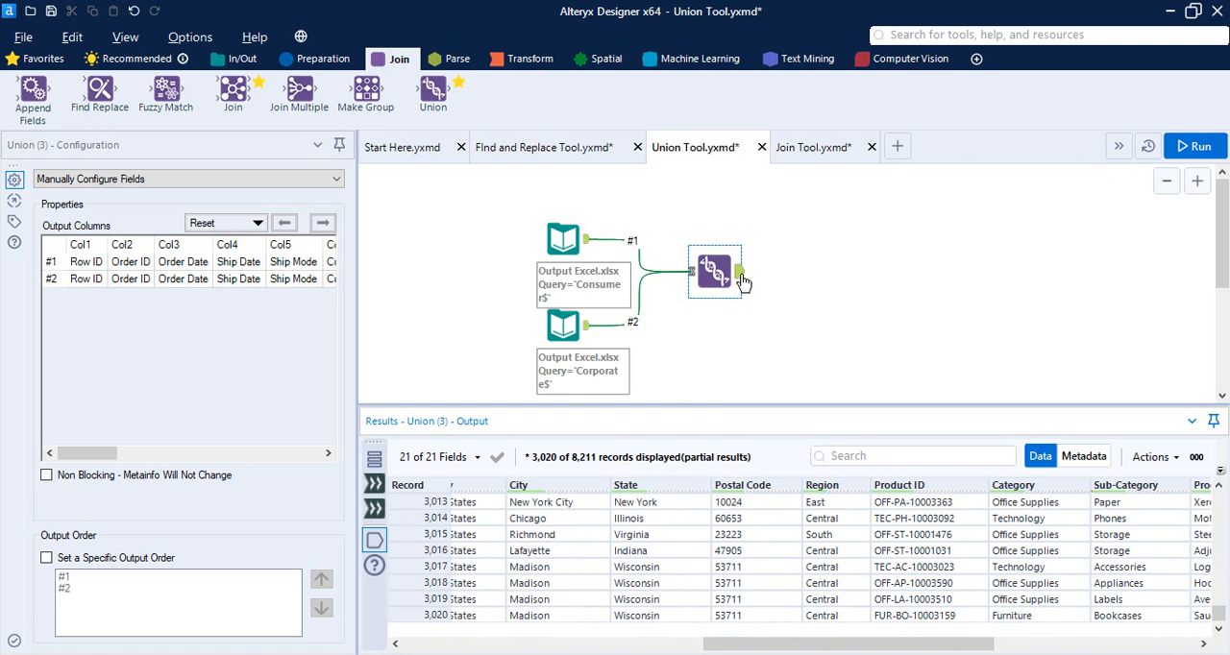
# Add a Browse tool connected to the Union tool's output and run the workflow
pyautogui.click(240, 58)
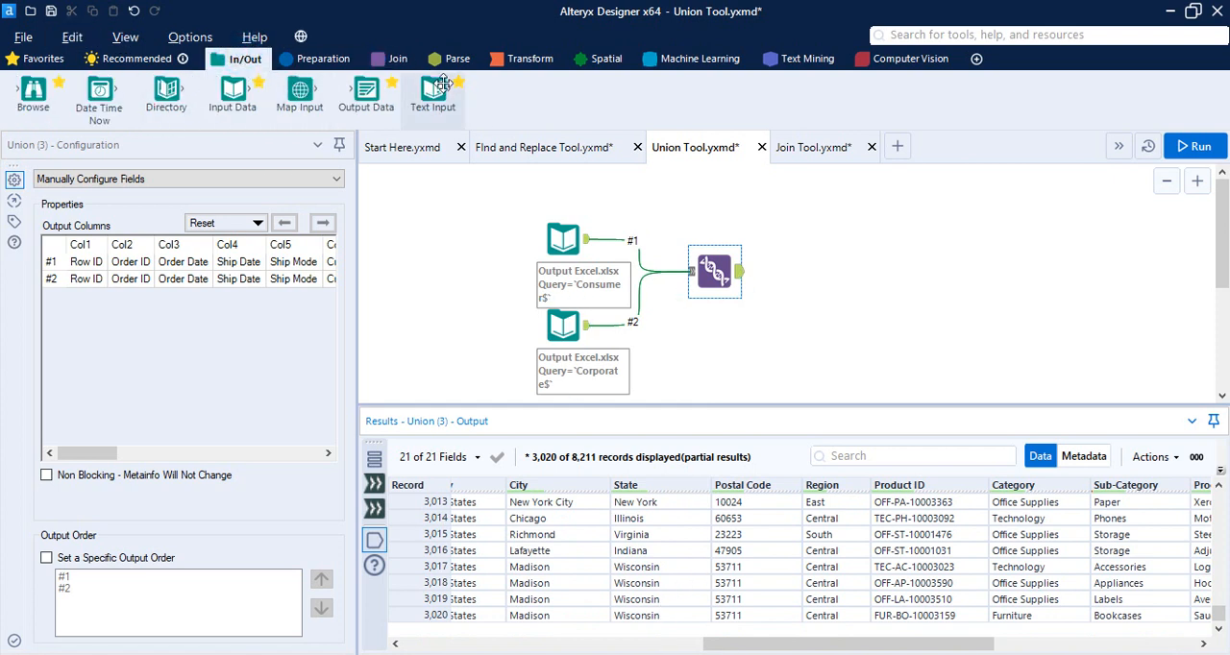
pyautogui.moveTo(32, 91); pyautogui.dragTo(851, 267)
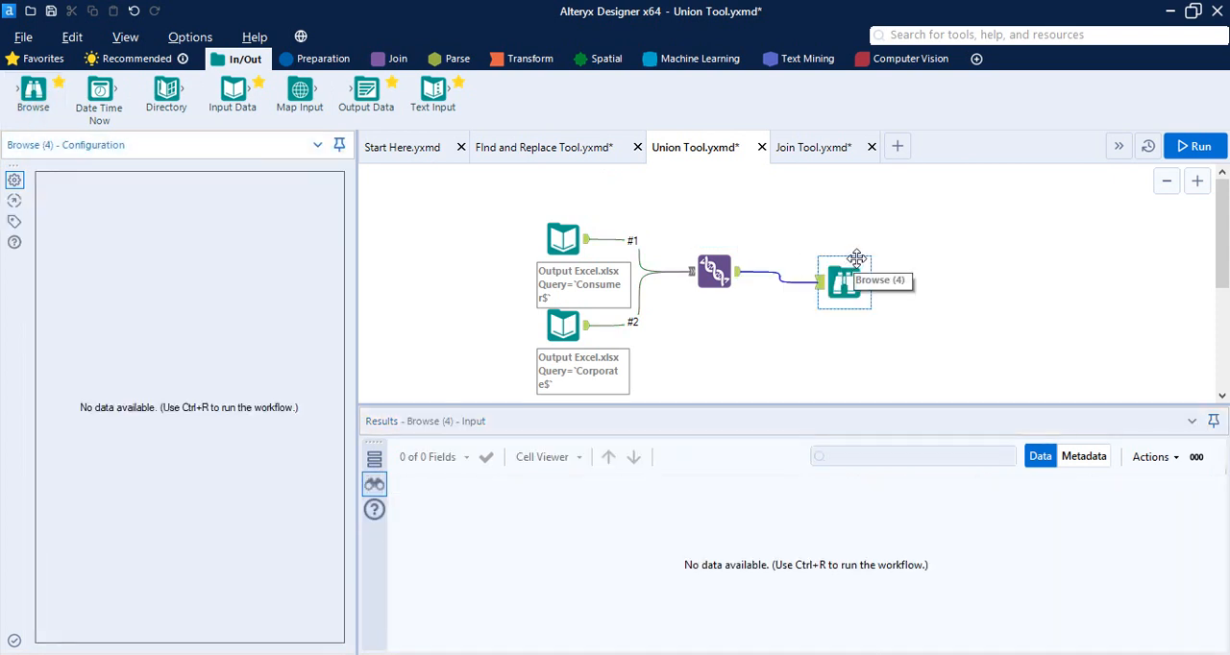
pyautogui.click(1196, 146)
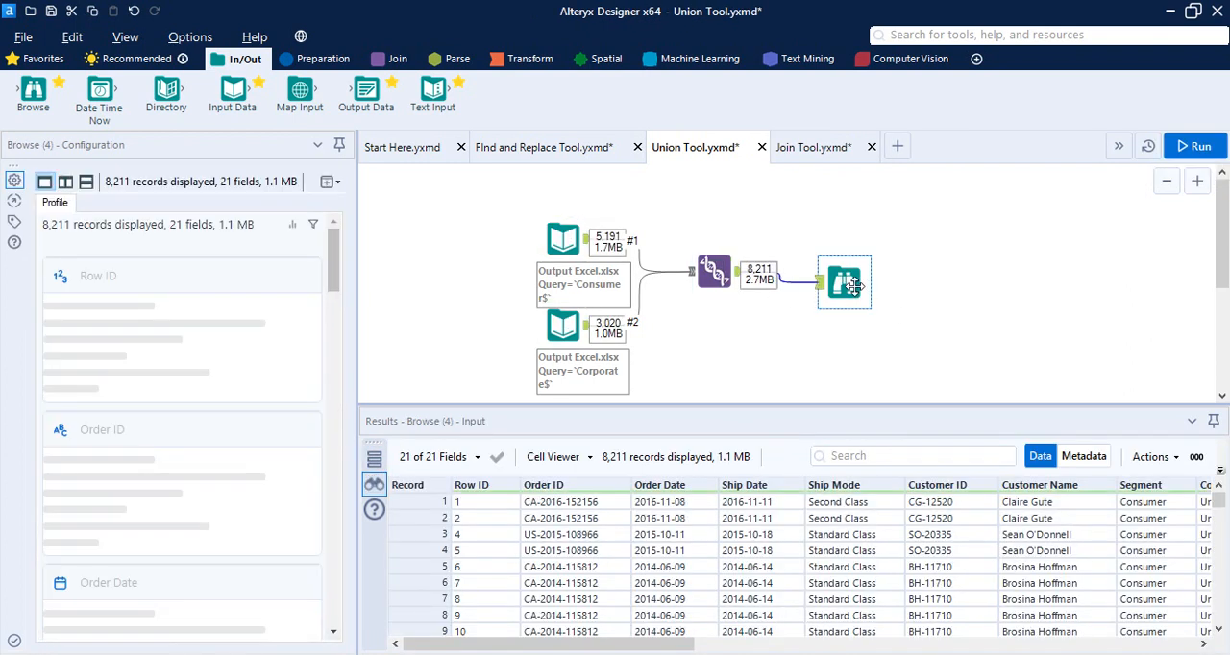
# Examine the Browse tool's field profiles, open the detailed Postal Code profile to review its summary, length statistics and frequent values, and close it
pyautogui.scroll(-10, 214, 317)
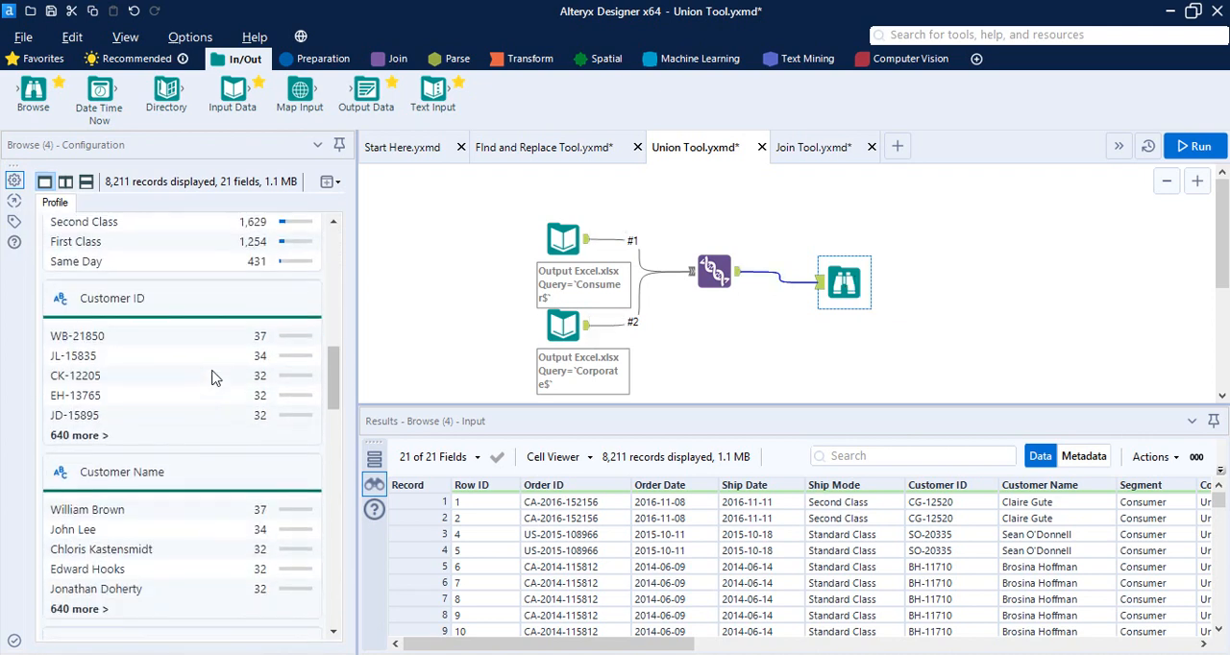
pyautogui.scroll(-10, 214, 377)
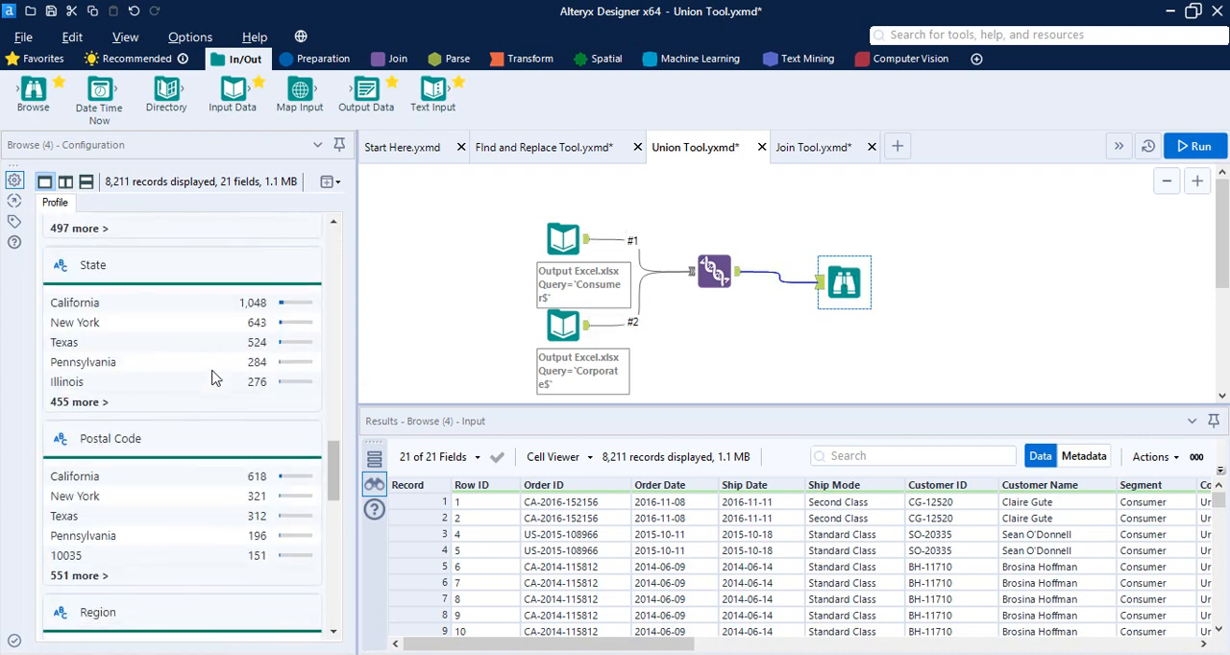
pyautogui.scroll(4, 214, 377)
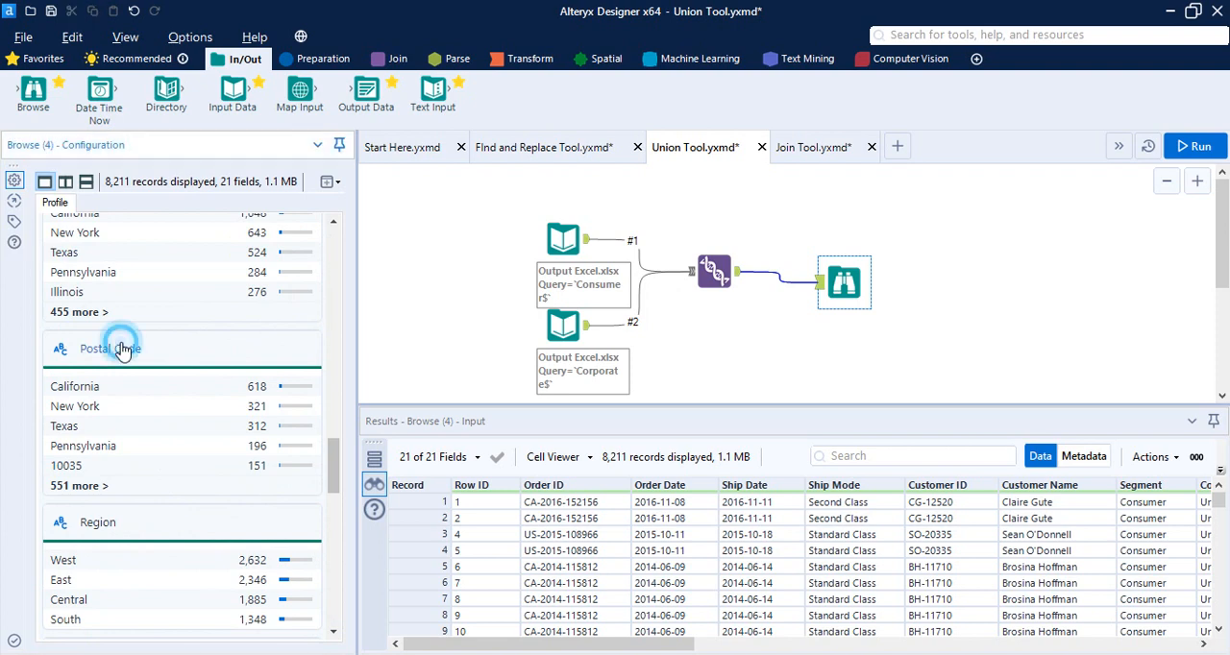
pyautogui.click(122, 352)
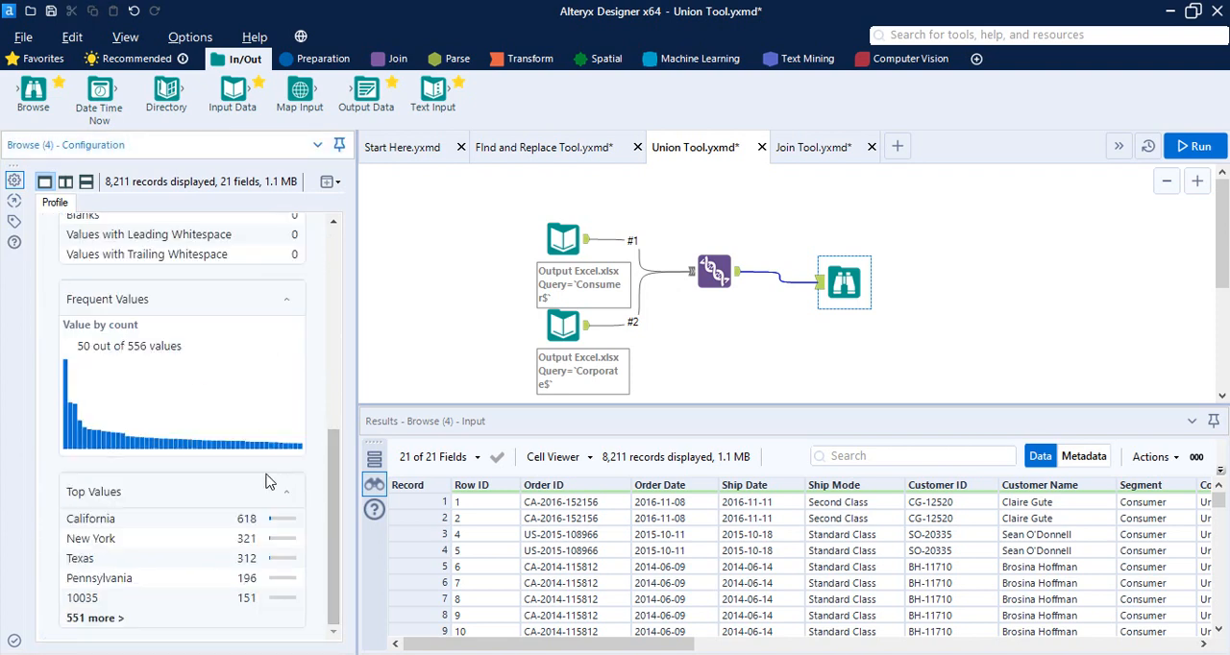
pyautogui.scroll(5, 252, 398)
pyautogui.scroll(2, 252, 398)
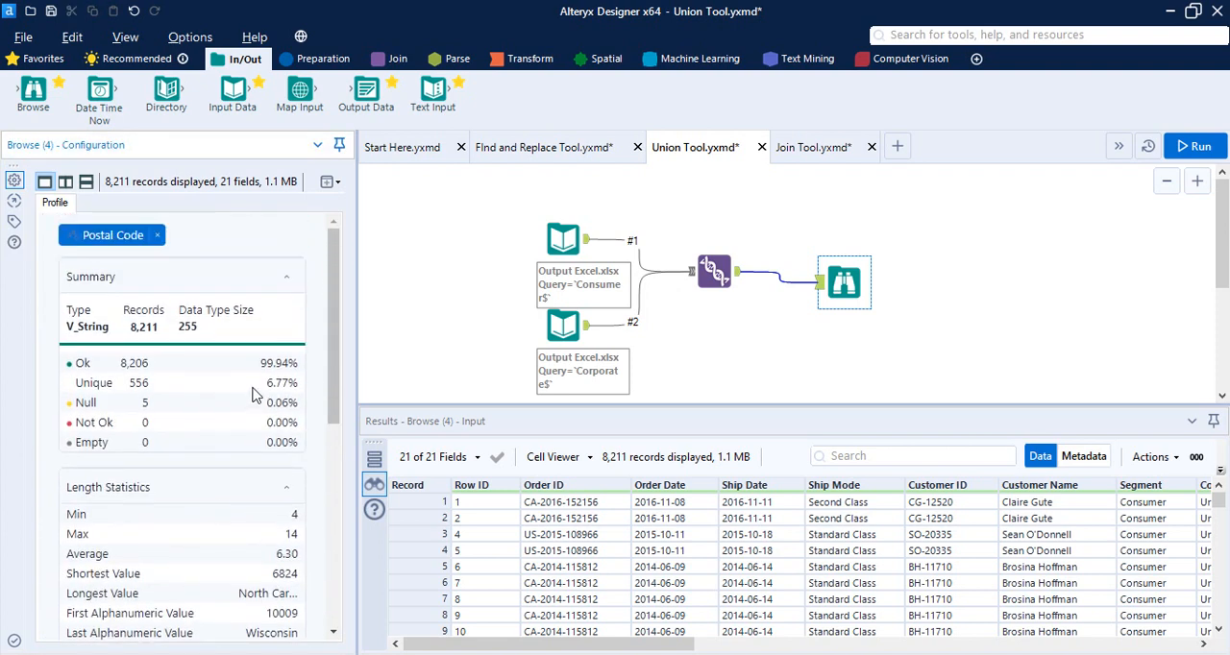
pyautogui.scroll(-2, 256, 392)
pyautogui.scroll(-2, 256, 392)
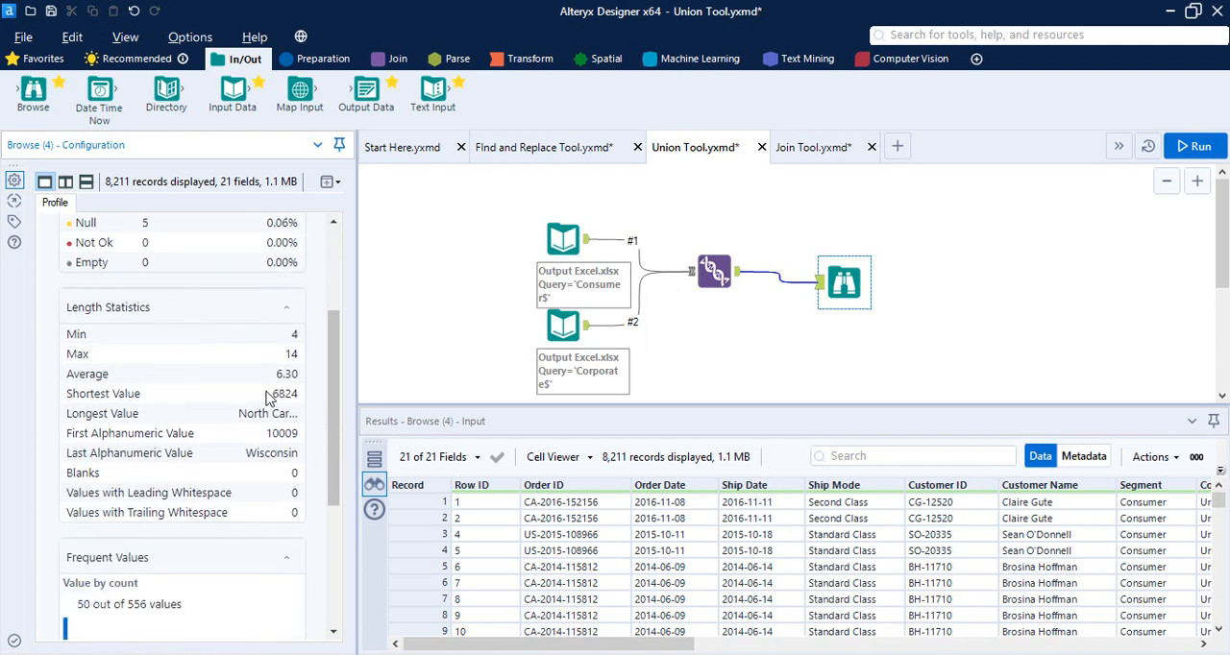
pyautogui.doubleClick(291, 423)
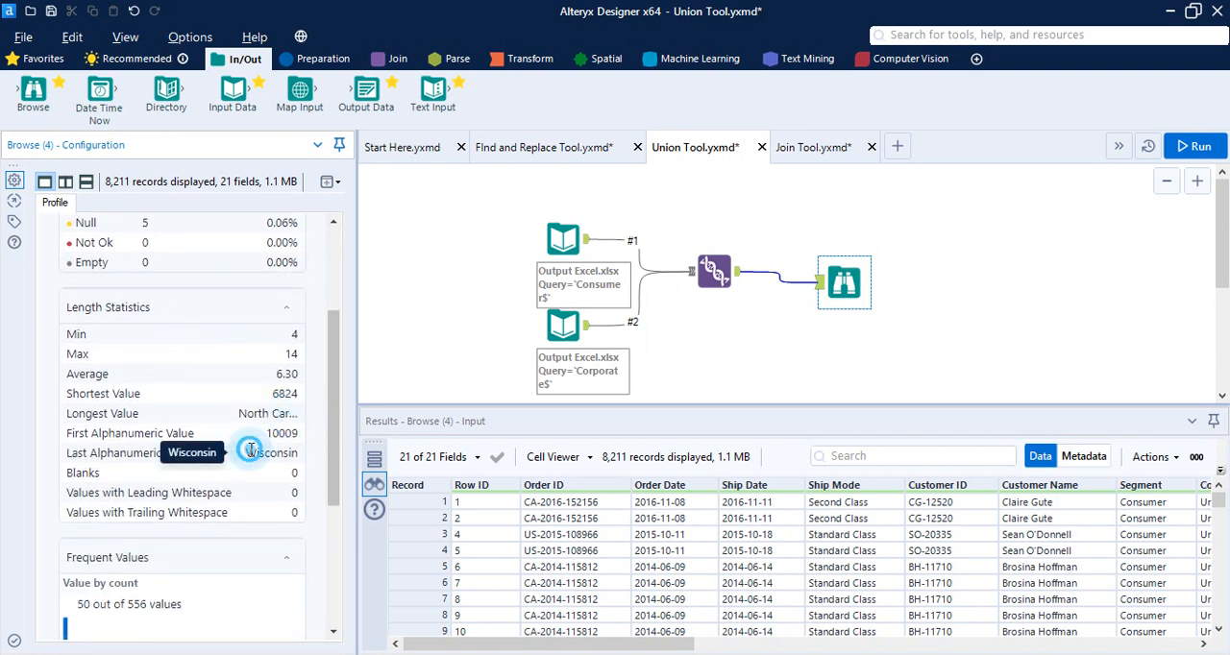
pyautogui.moveTo(245, 456); pyautogui.dragTo(329, 458)
pyautogui.click(322, 457)
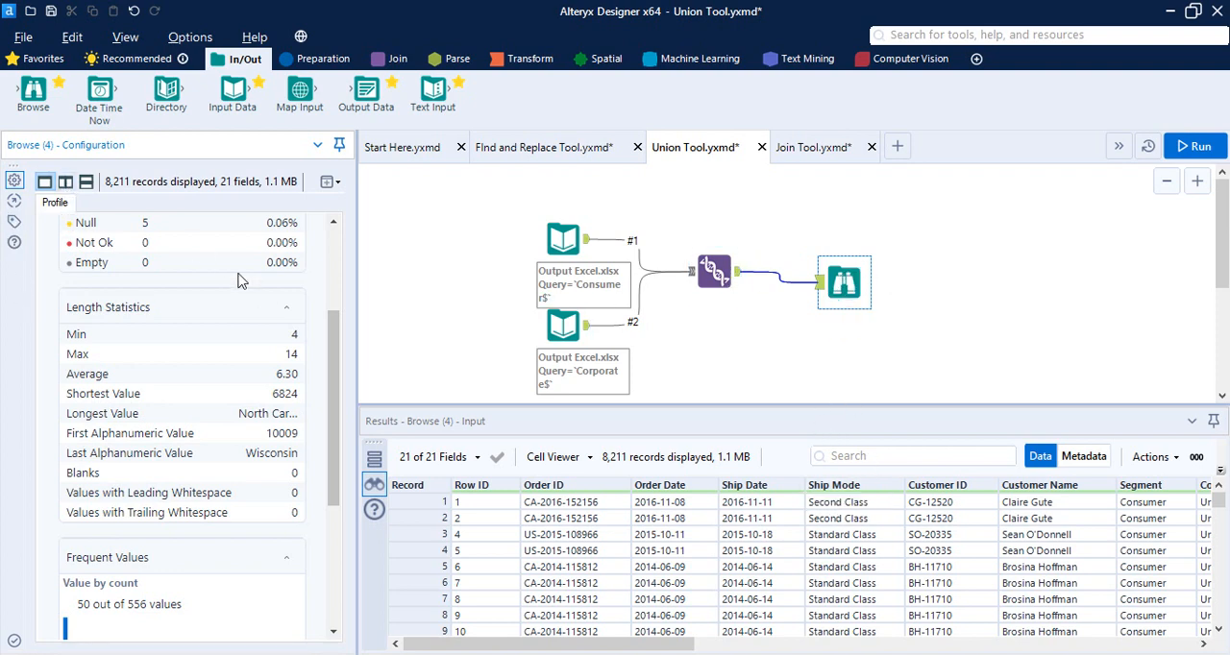
pyautogui.scroll(3, 241, 279)
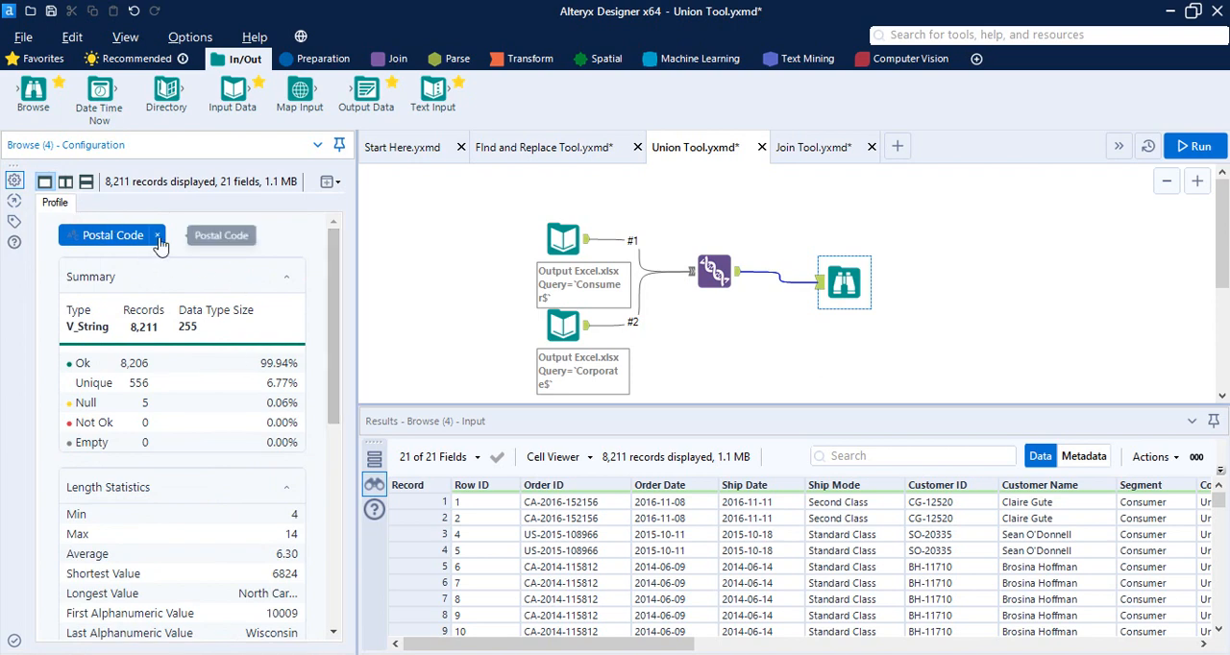
pyautogui.click(157, 237)
# Open the detailed Segment profile, examine its frequent values chart for each segment, and deselect the Browse tool
pyautogui.scroll(-10, 187, 428)
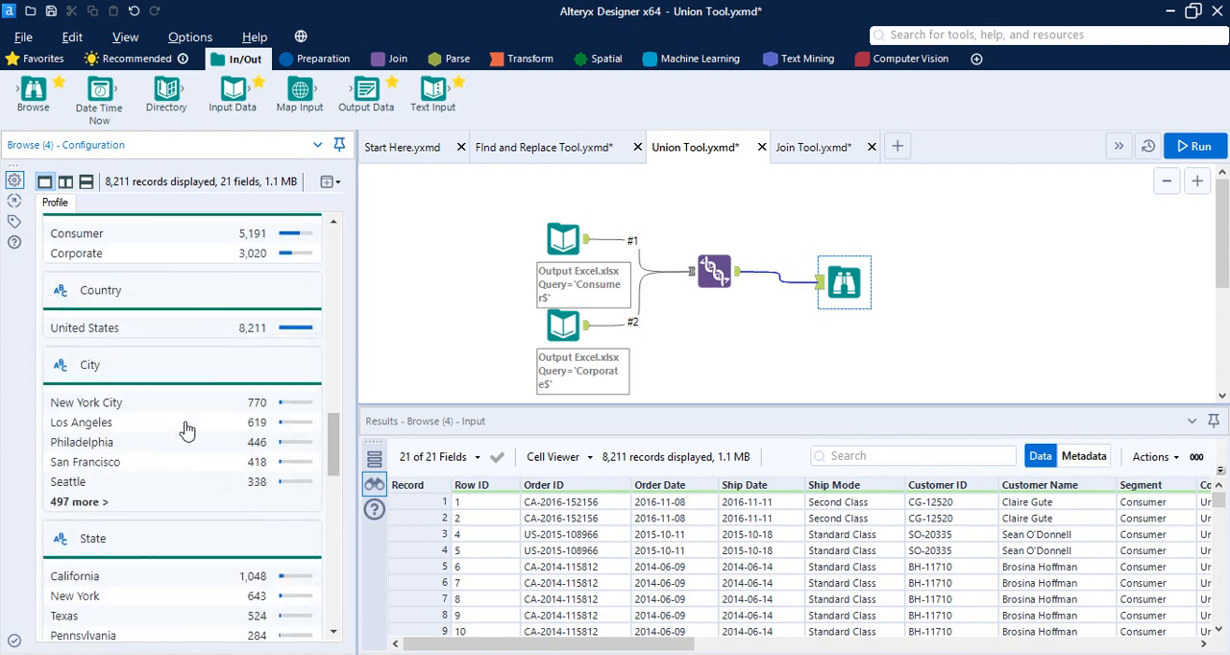
pyautogui.scroll(2, 188, 429)
pyautogui.click(106, 372)
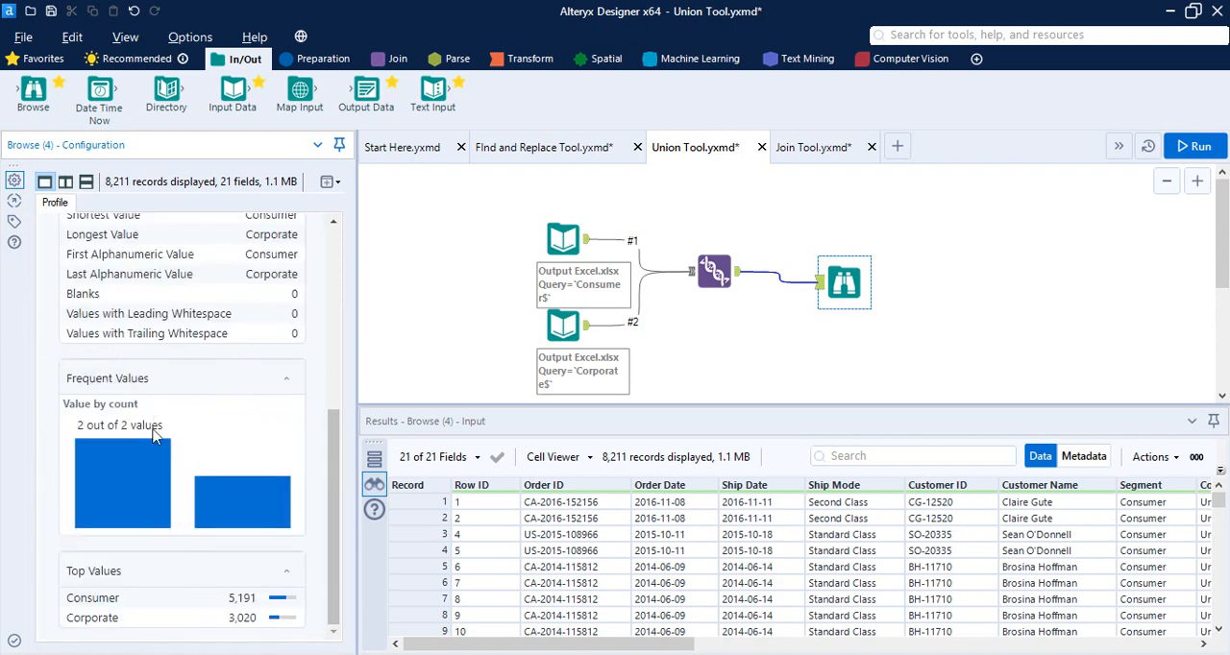
pyautogui.moveTo(147, 500)
pyautogui.moveTo(247, 507)
pyautogui.click(990, 226)
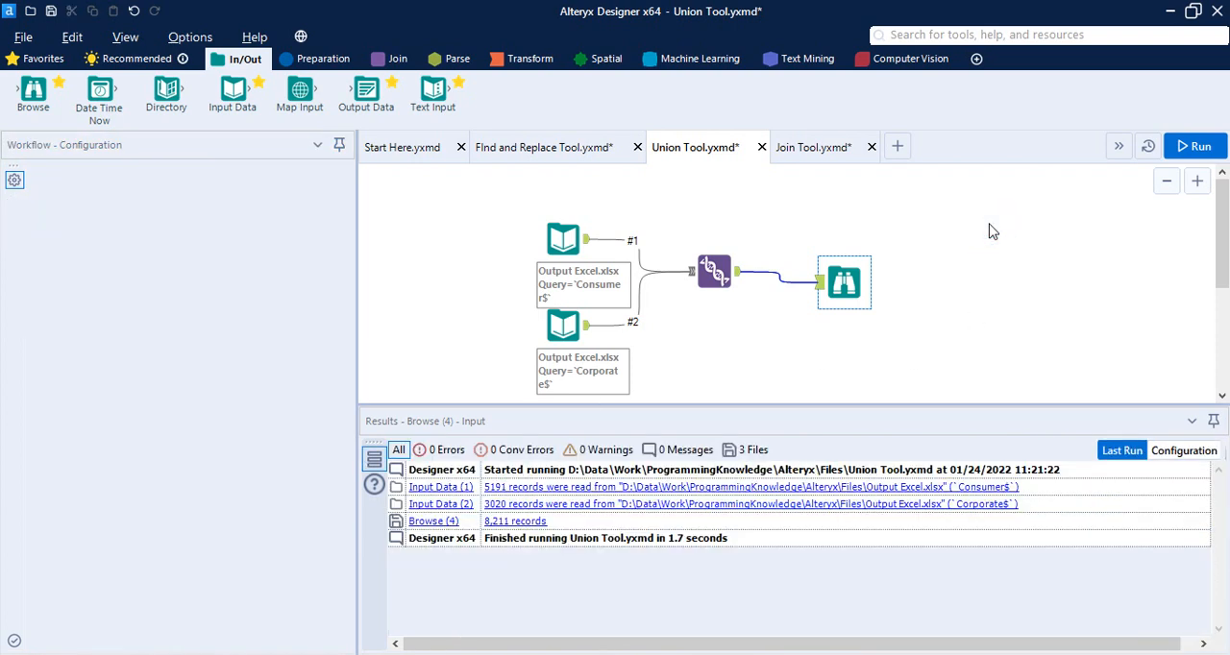